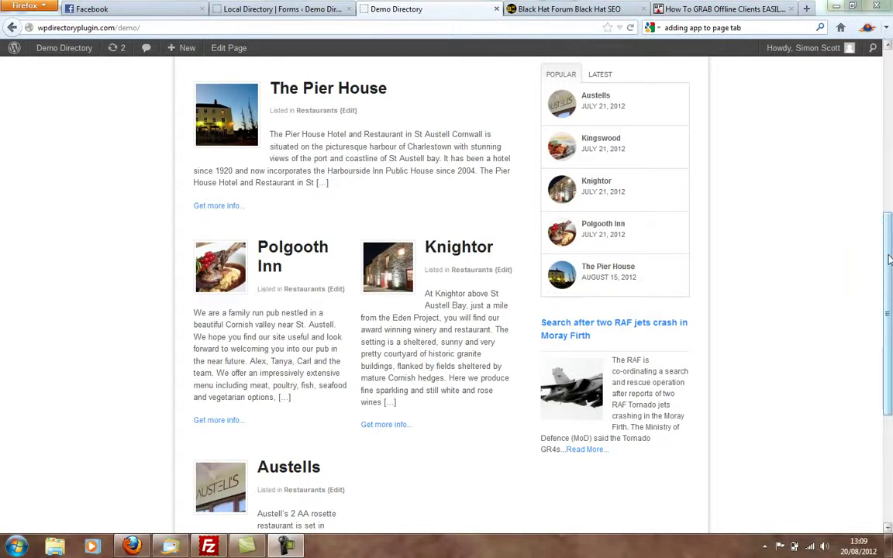
Open the Kingswood listing page from the home page slider
drag(890, 260, 890, 109)
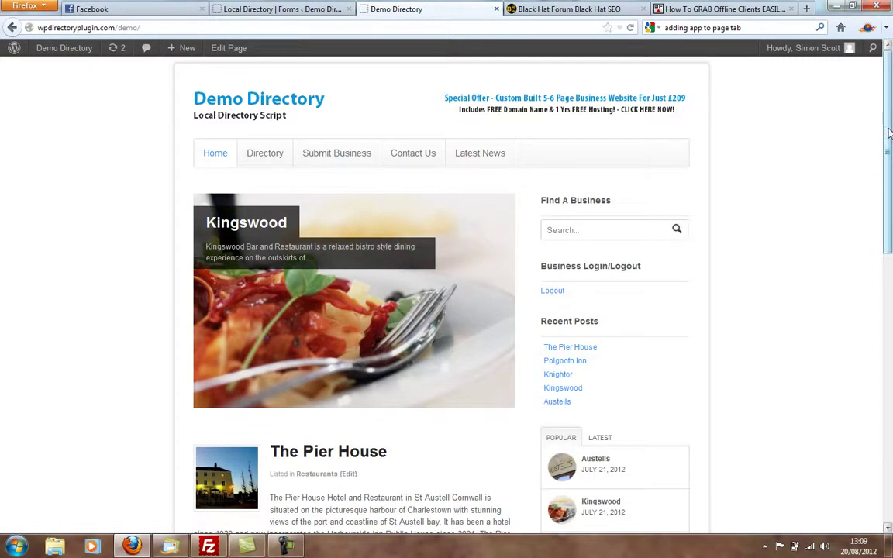
drag(889, 134, 882, 266)
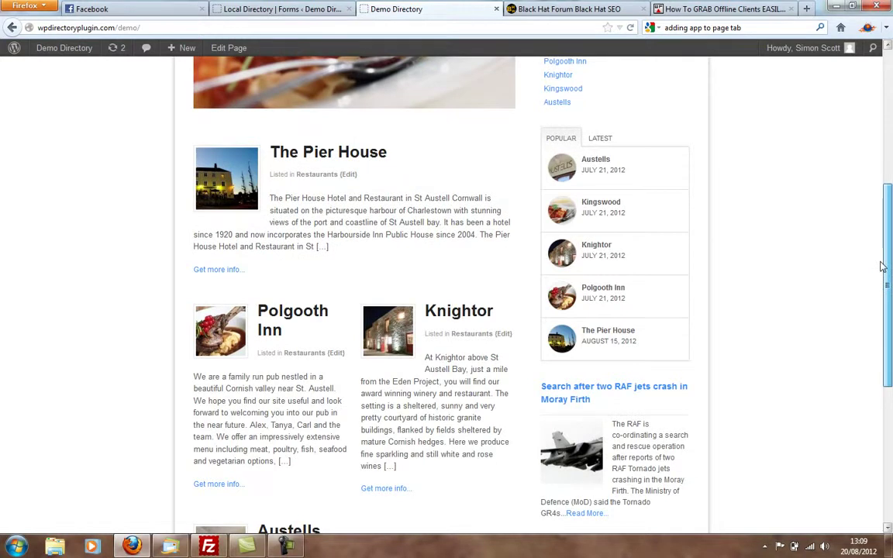
drag(881, 267, 877, 129)
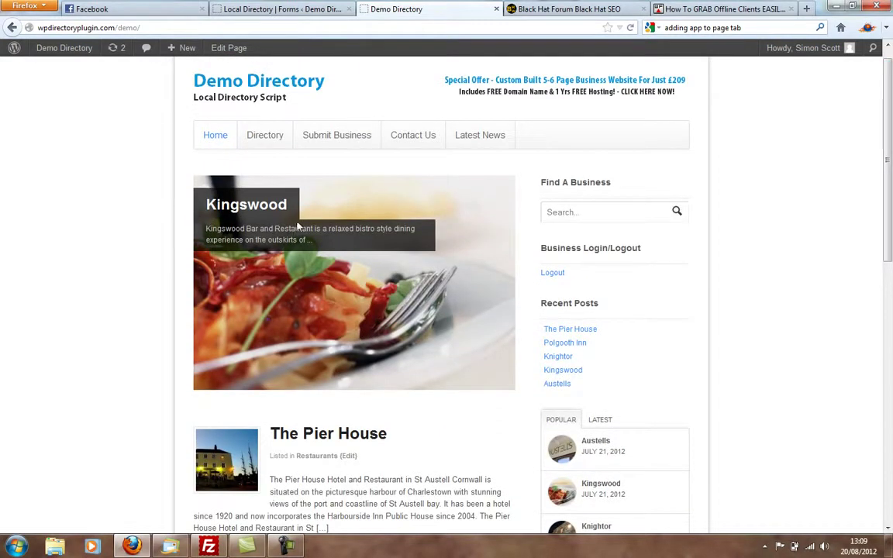
click(230, 203)
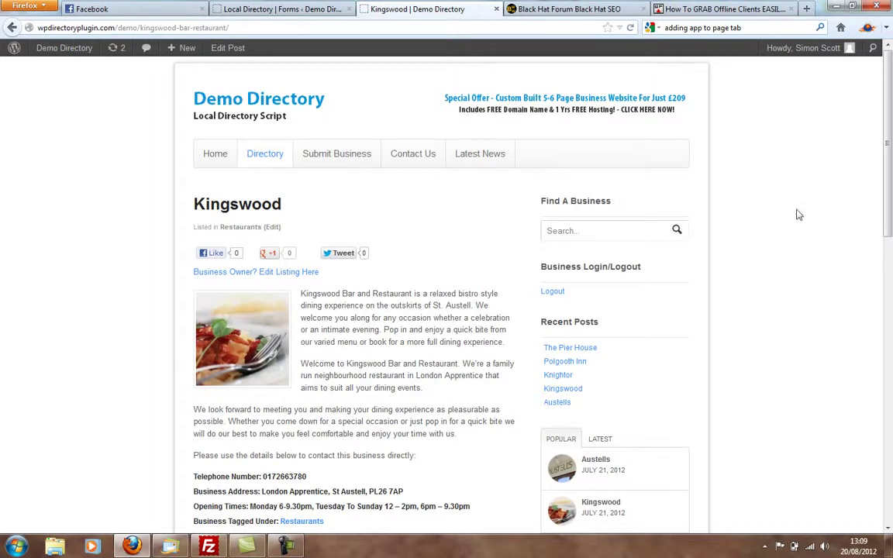
drag(890, 165, 890, 294)
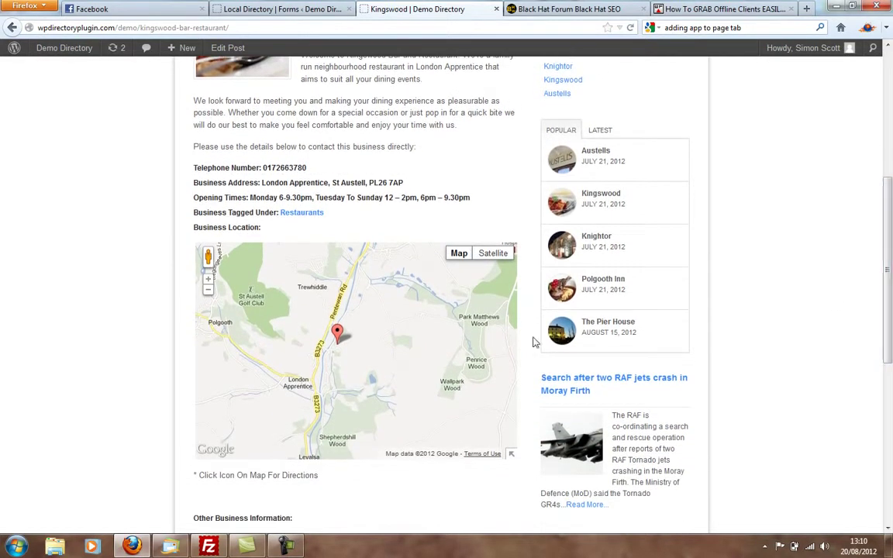
Show Kingswood's address on the map, open route directions, then close them
click(338, 333)
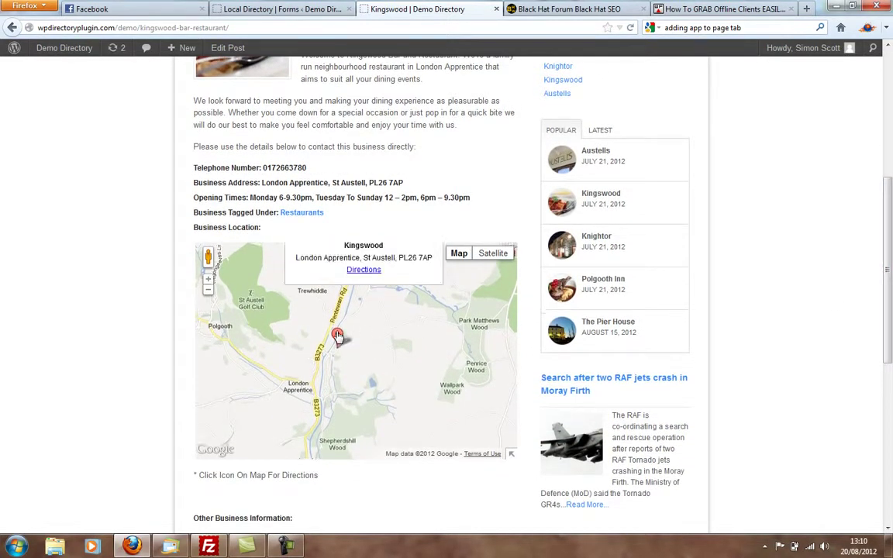
click(365, 308)
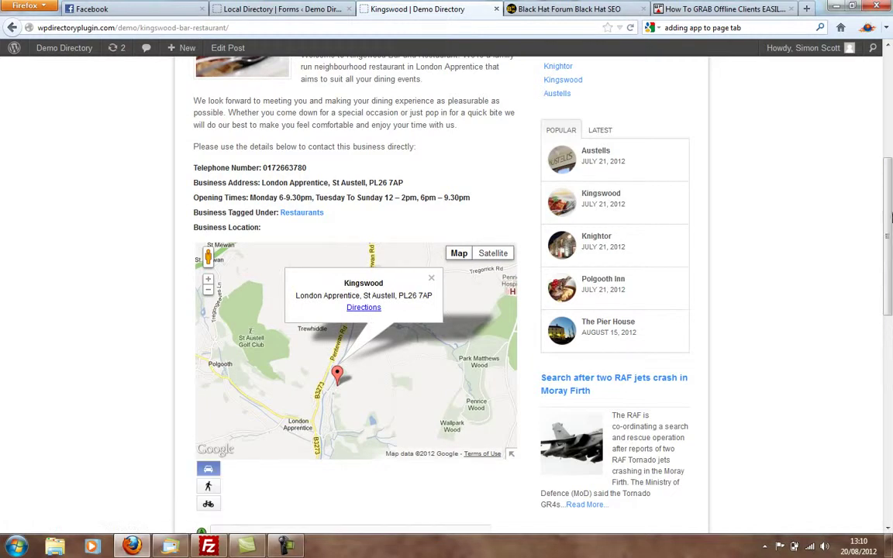
drag(890, 228, 890, 266)
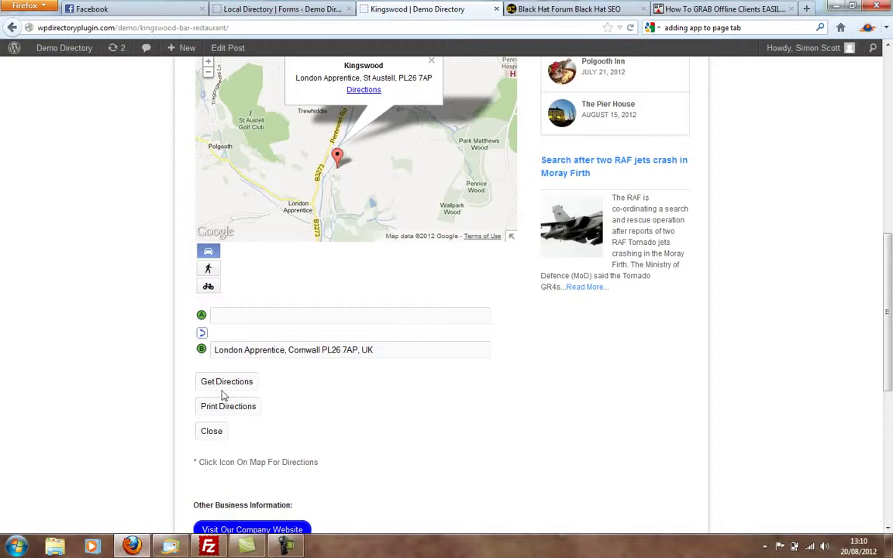
click(212, 432)
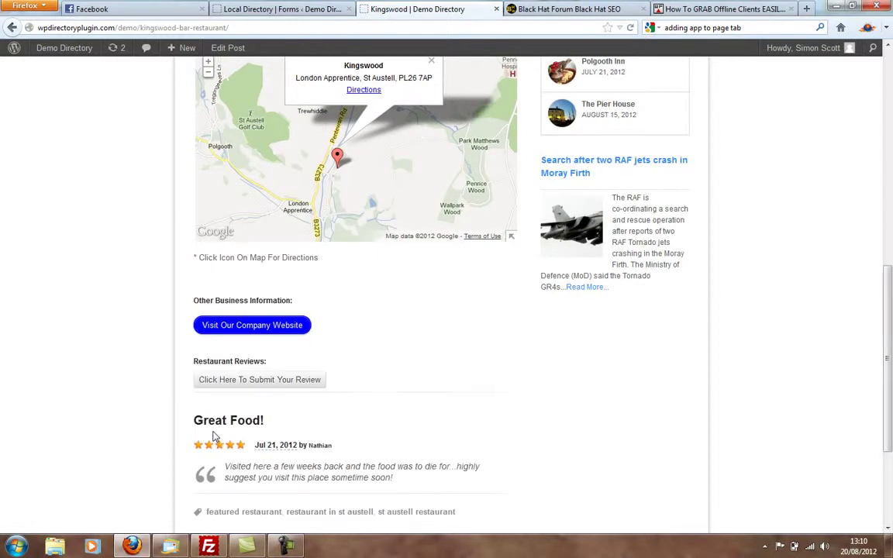
Open the 'Click Here To Submit Your Review' form below the map
drag(890, 313, 892, 372)
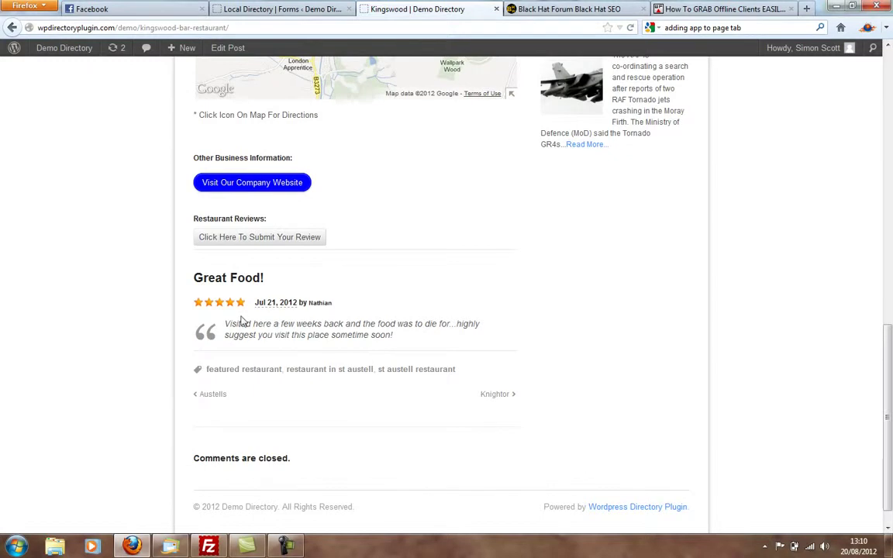
click(281, 242)
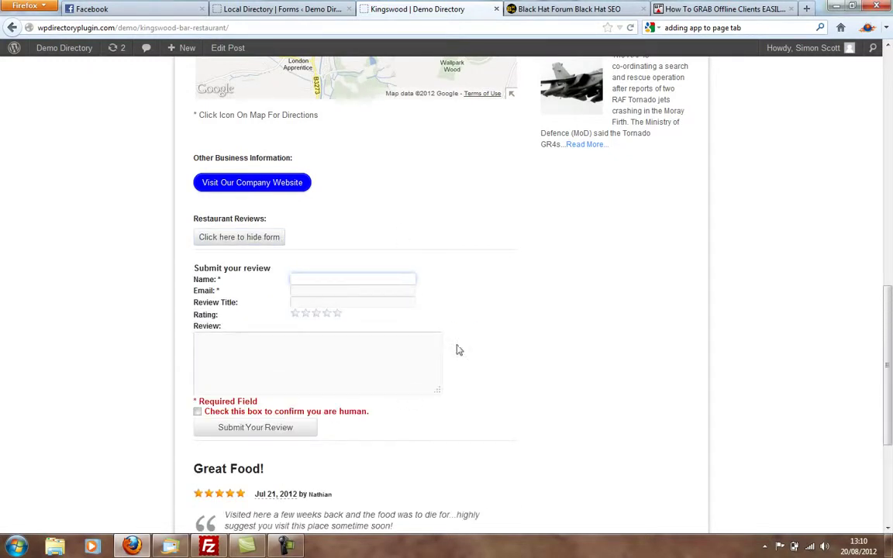
drag(891, 280, 892, 81)
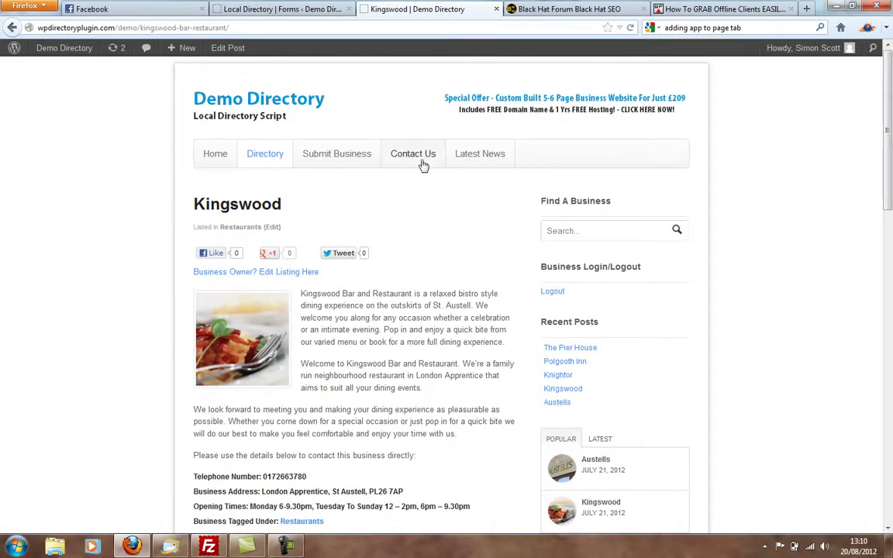
Go from Latest News to the Submit Business page and scroll through the form
click(469, 165)
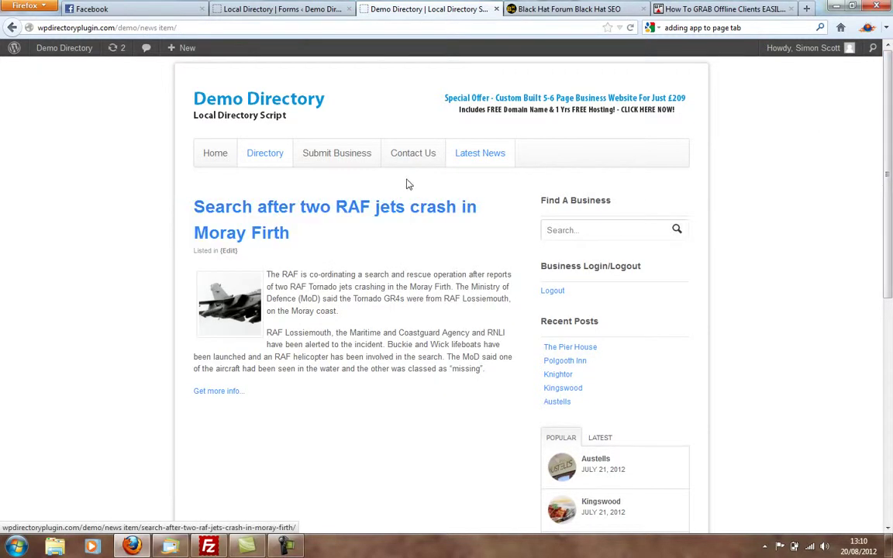
click(335, 155)
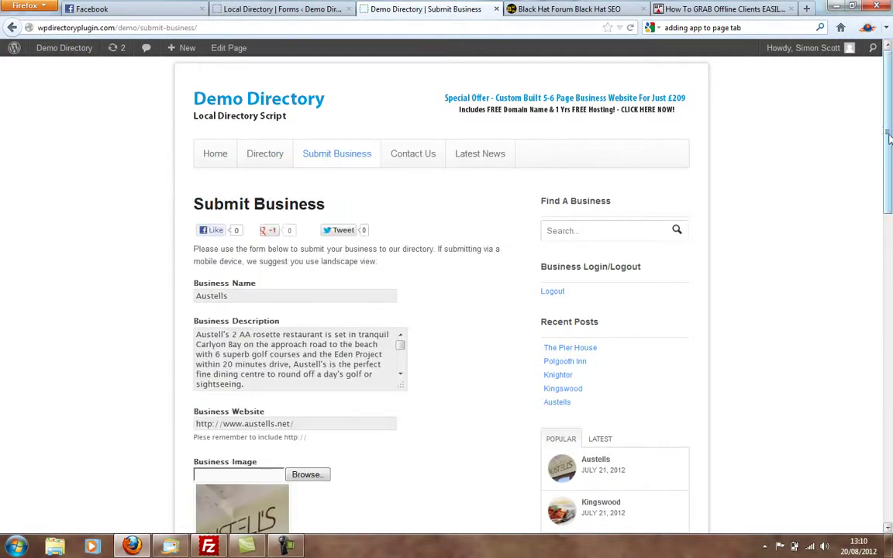
scroll(396, 188, down, 2)
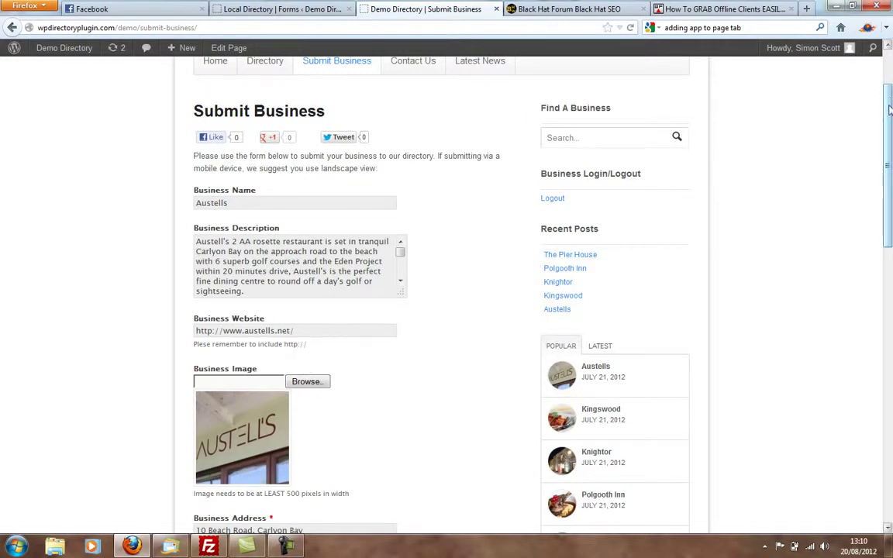
scroll(801, 101, down, 5)
drag(891, 184, 892, 304)
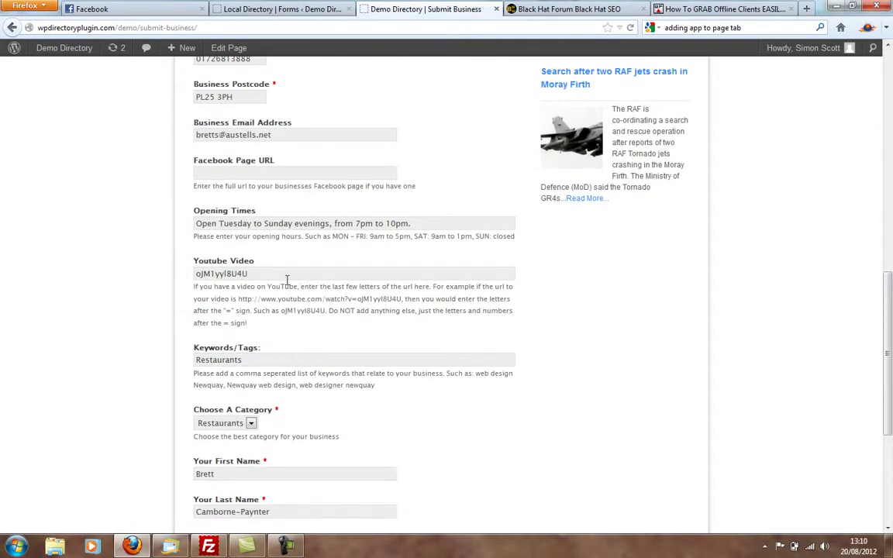
Focus Keywords/Tags and keep Restaurants as the business category
click(262, 361)
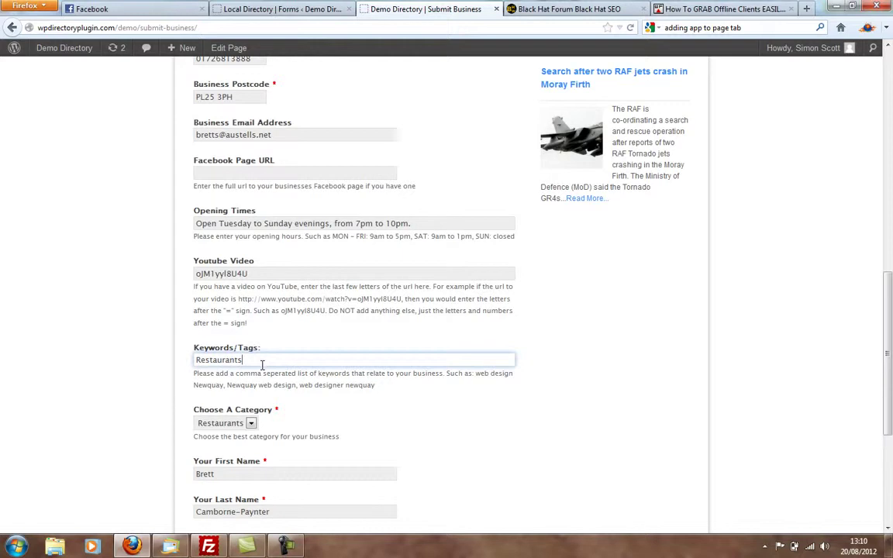
click(250, 424)
click(509, 376)
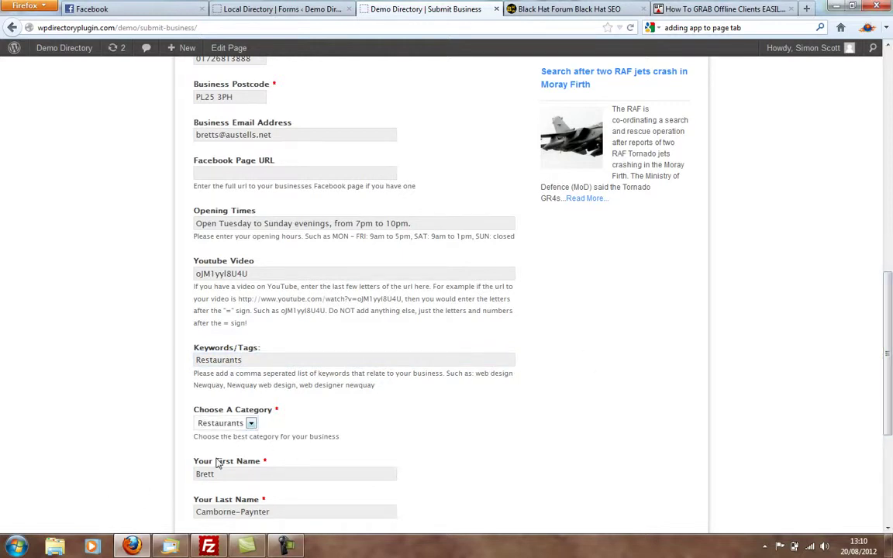
drag(889, 314, 892, 391)
Set 'Would You Like To Add A Coupon?' to Yes to reveal the coupon fields
click(507, 336)
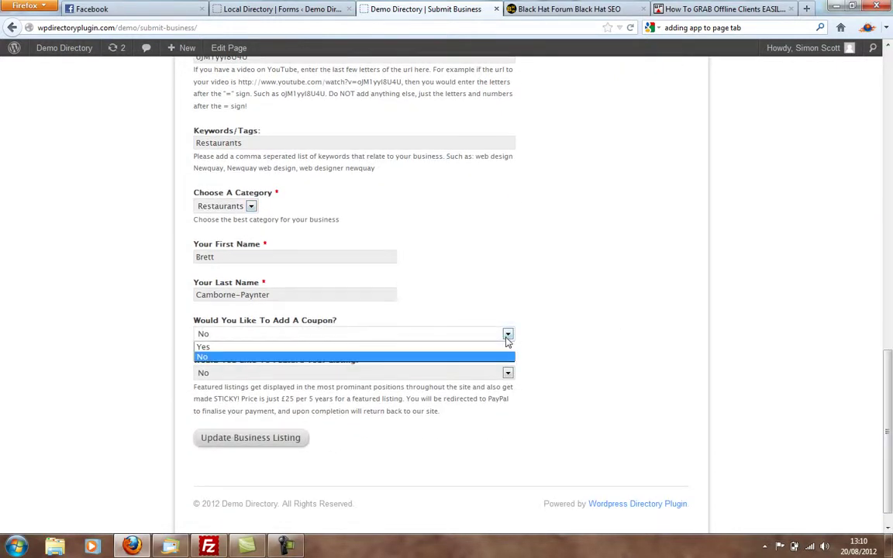
click(351, 347)
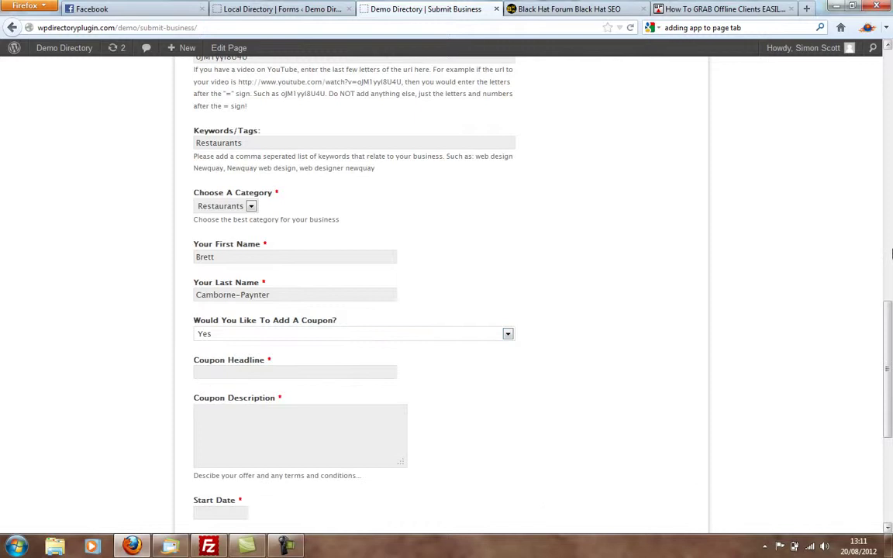
drag(888, 358, 888, 443)
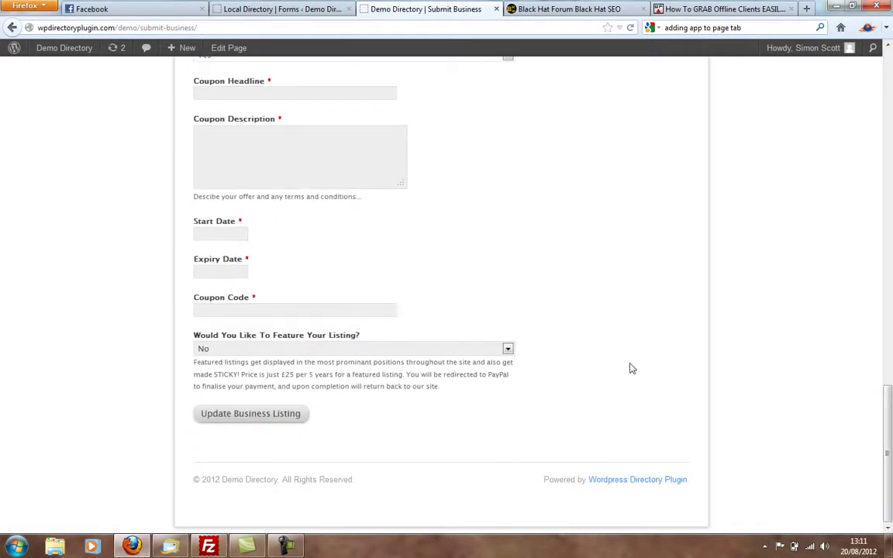
Leave Feature Your Listing at No and scroll back up the form
click(508, 349)
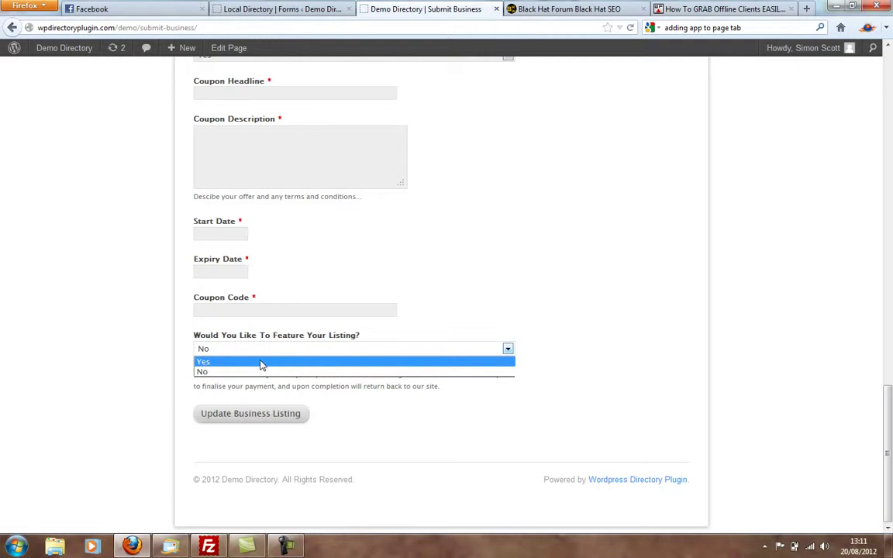
click(474, 304)
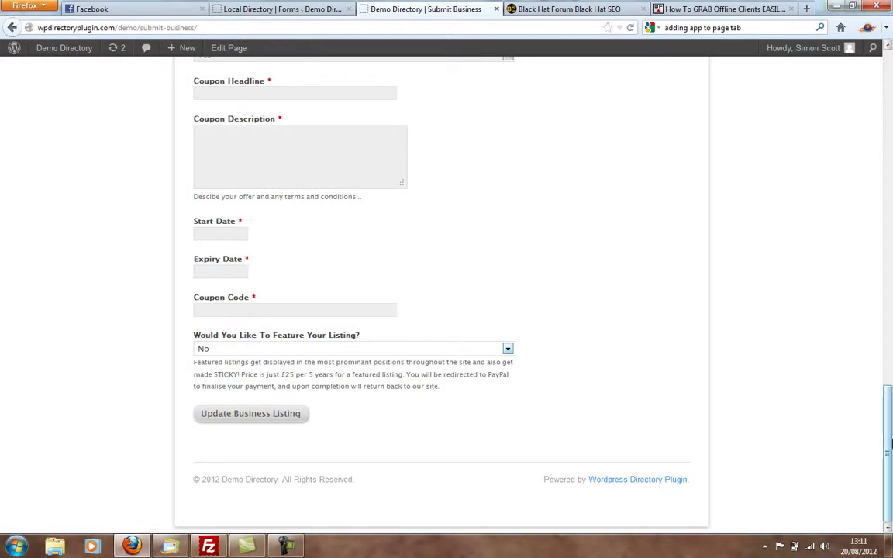
drag(889, 453, 889, 78)
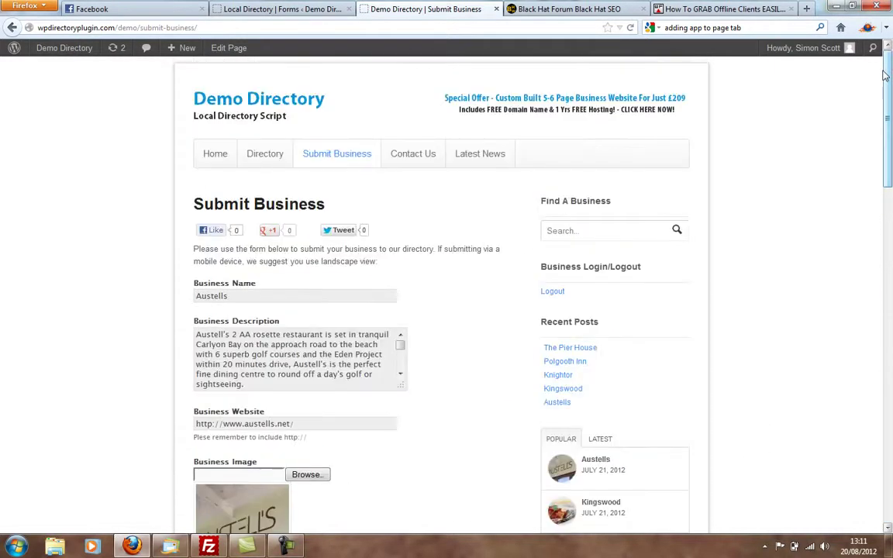
Shrink the browser to a narrow window and move it to mid-desktop, minimising FileZilla
double_click(768, 8)
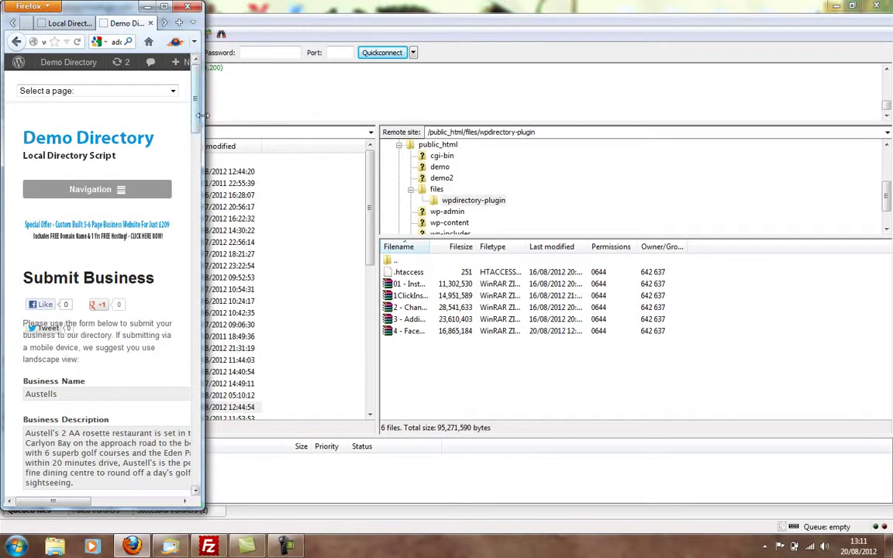
click(706, 34)
click(831, 7)
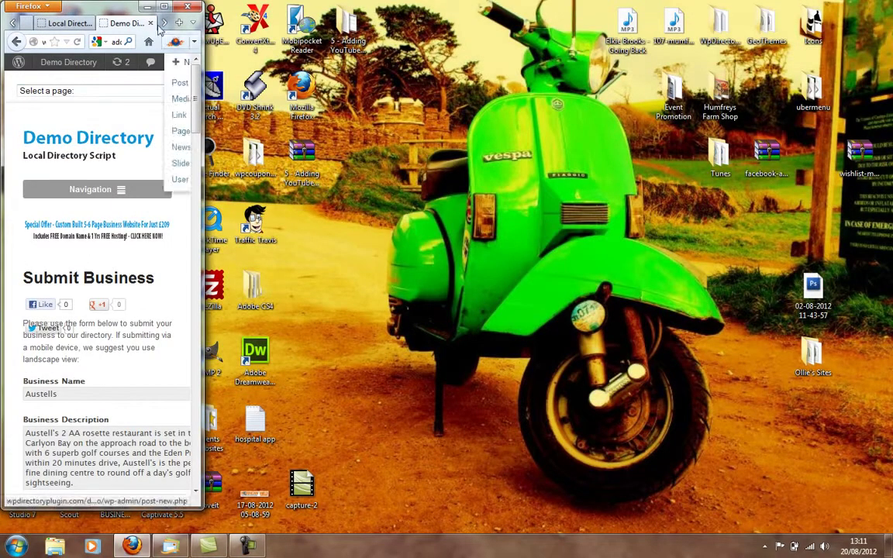
drag(109, 13, 437, 31)
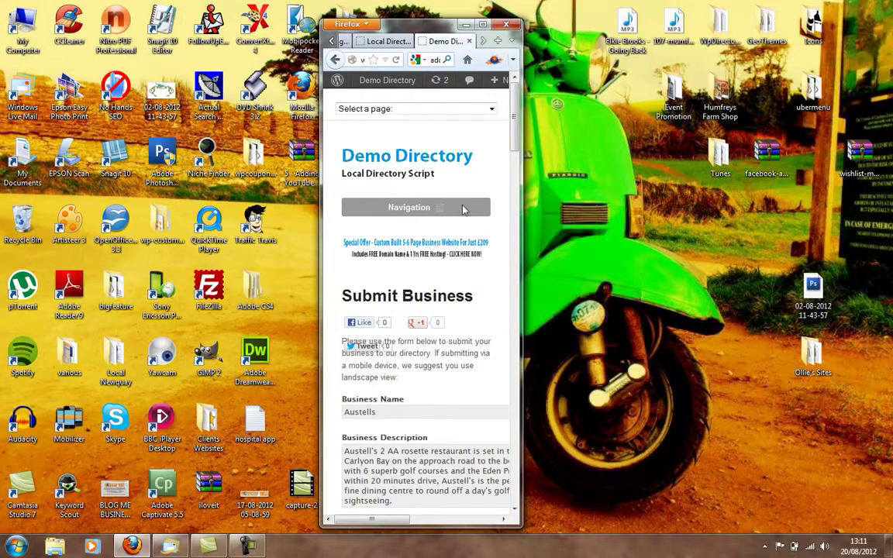
Use the mobile navigation menu to open Home and scroll to The Pier House and Polgooth Inn
click(457, 207)
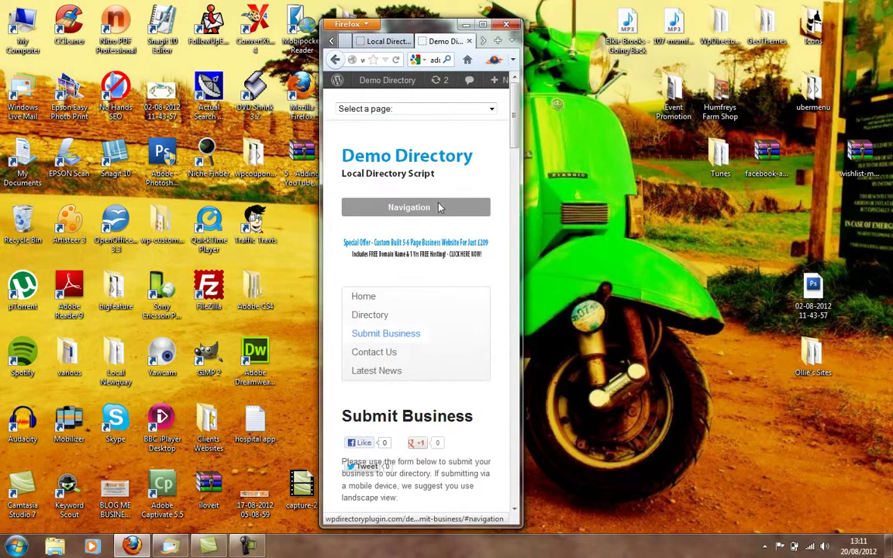
click(399, 203)
scroll(516, 136, down, 1)
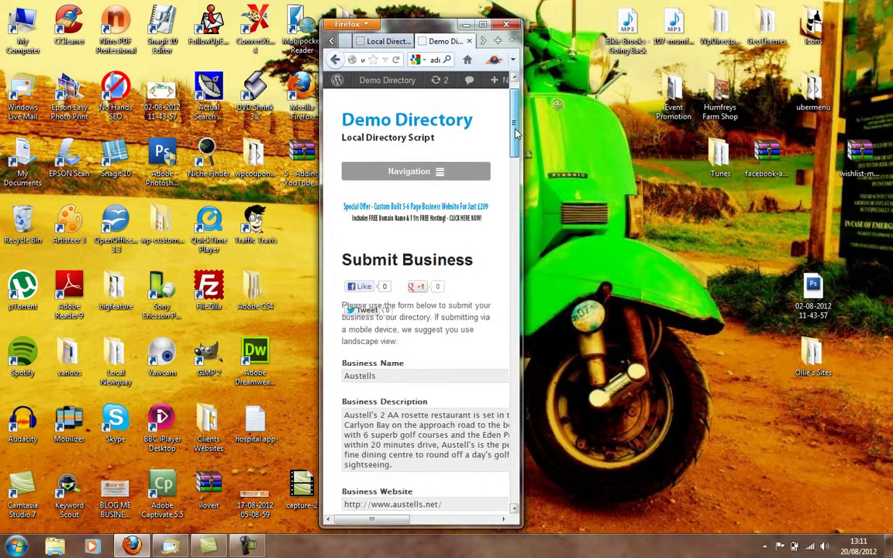
scroll(390, 277, up, 2)
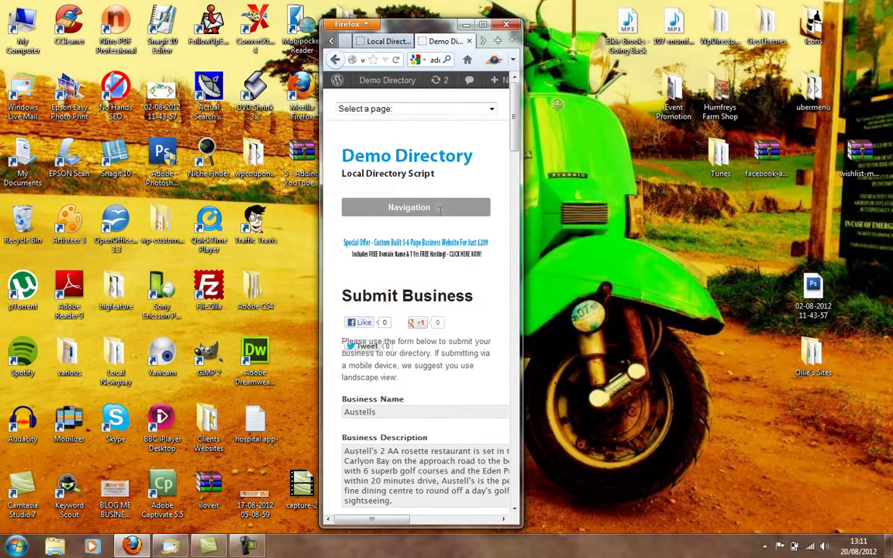
click(438, 207)
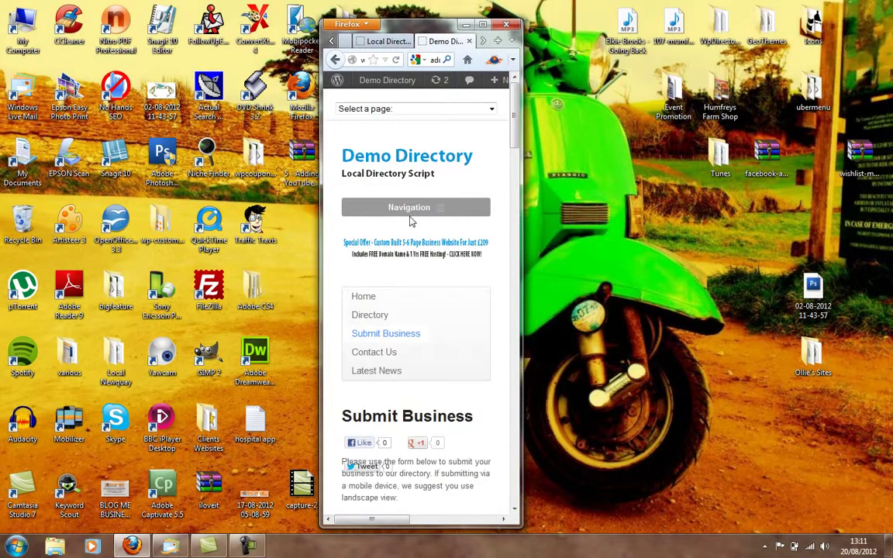
click(362, 298)
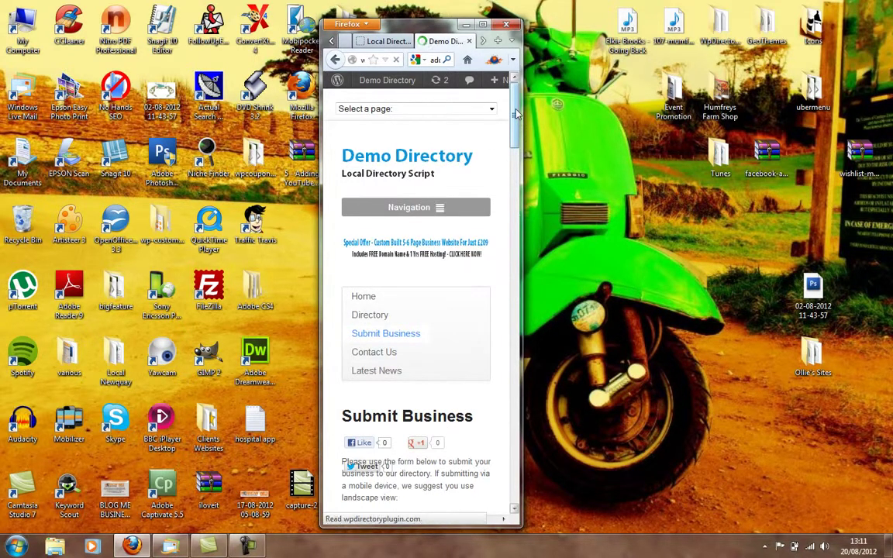
drag(518, 114, 488, 203)
Open the Kingswood listing and widen the browser window so the page reflows
scroll(434, 256, up, 10)
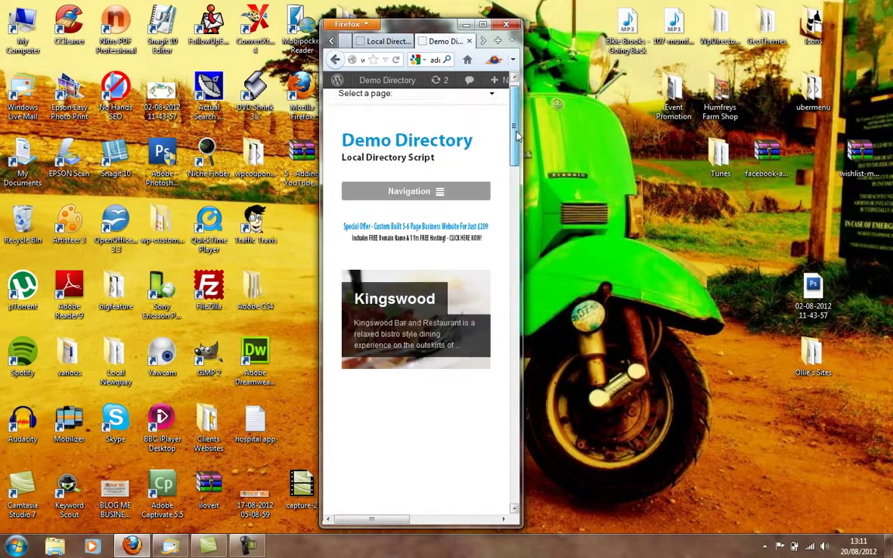
click(406, 319)
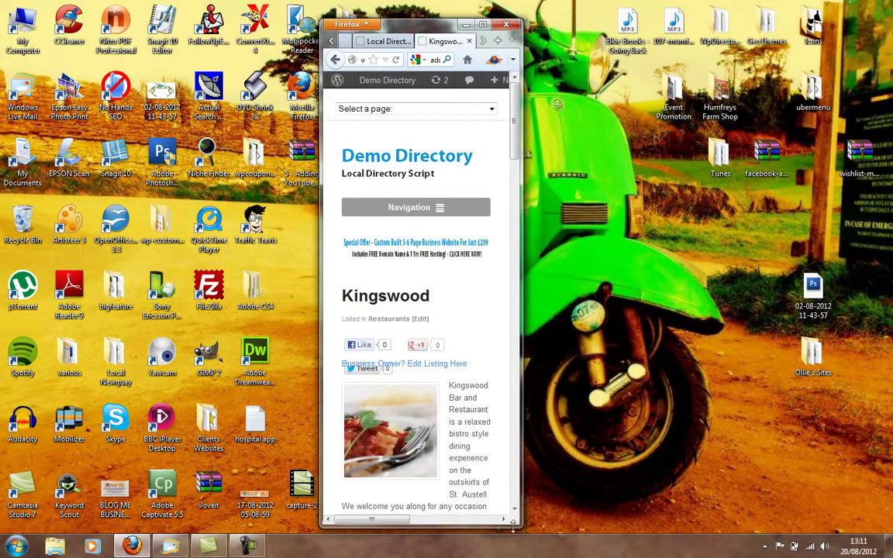
drag(521, 528, 561, 524)
drag(559, 153, 559, 201)
scroll(326, 302, down, 6)
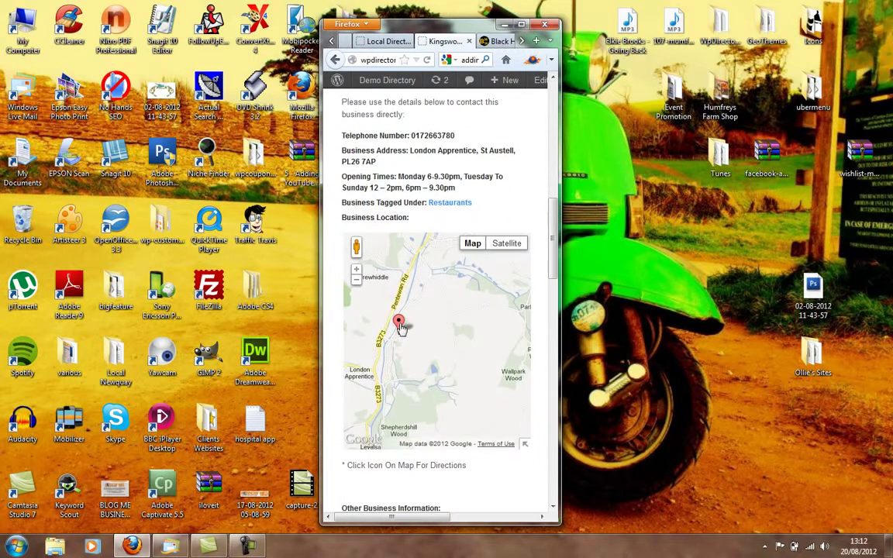
Show the address on the map, open the directions form, and scroll through the listing
click(400, 325)
click(458, 299)
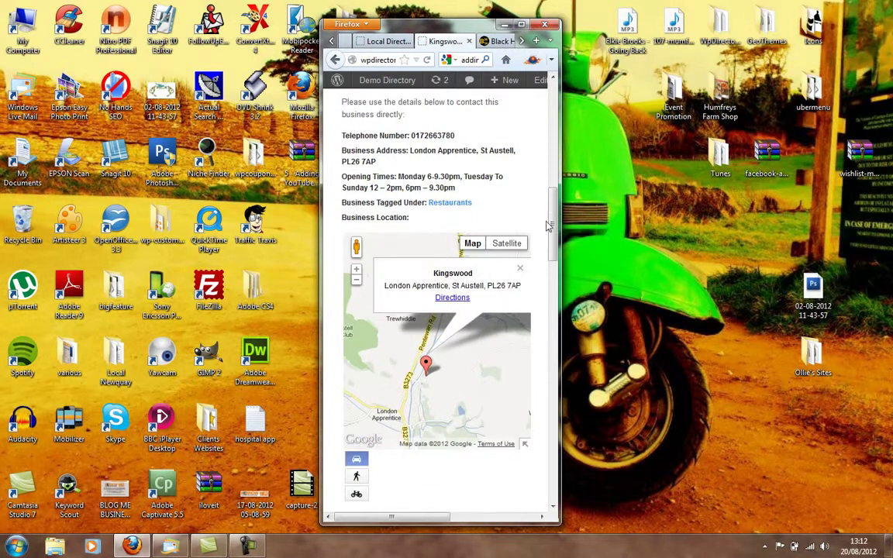
drag(551, 225, 553, 420)
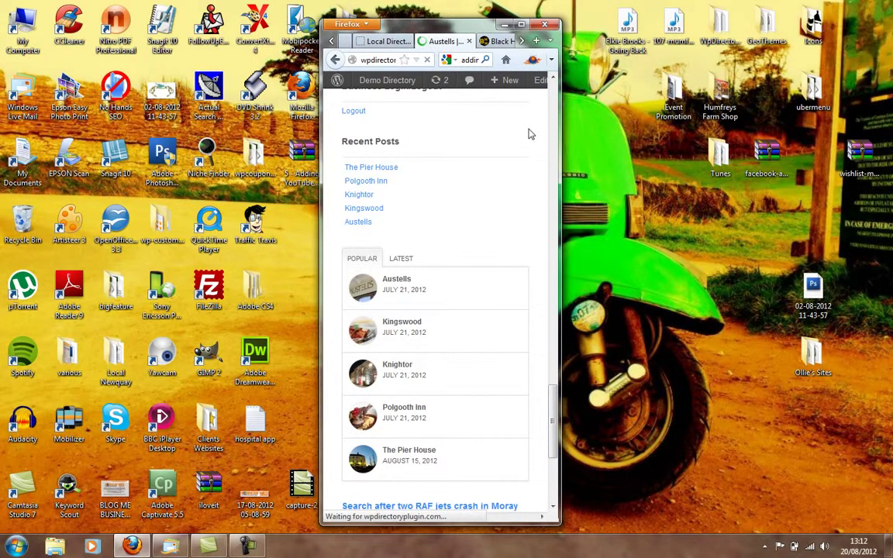
drag(553, 124, 553, 204)
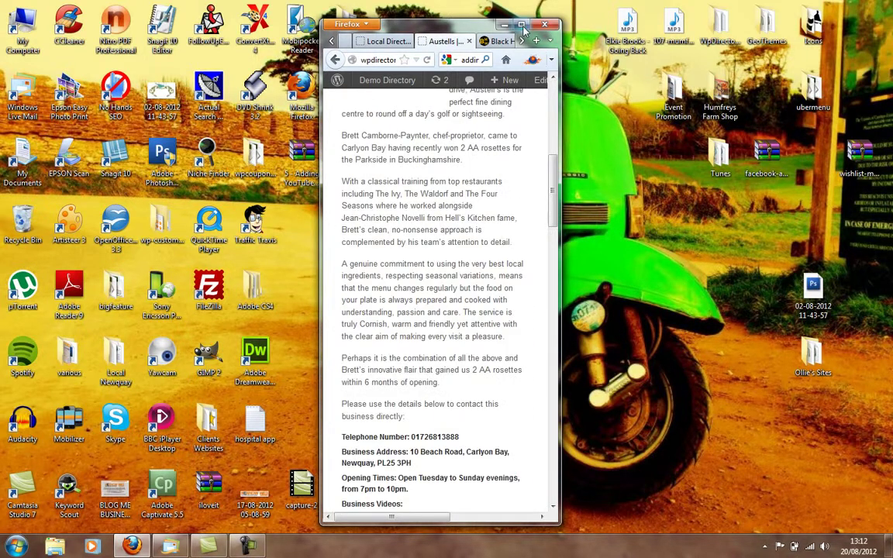
Maximise the browser window and open the Kingswood listing from the popular list
double_click(465, 23)
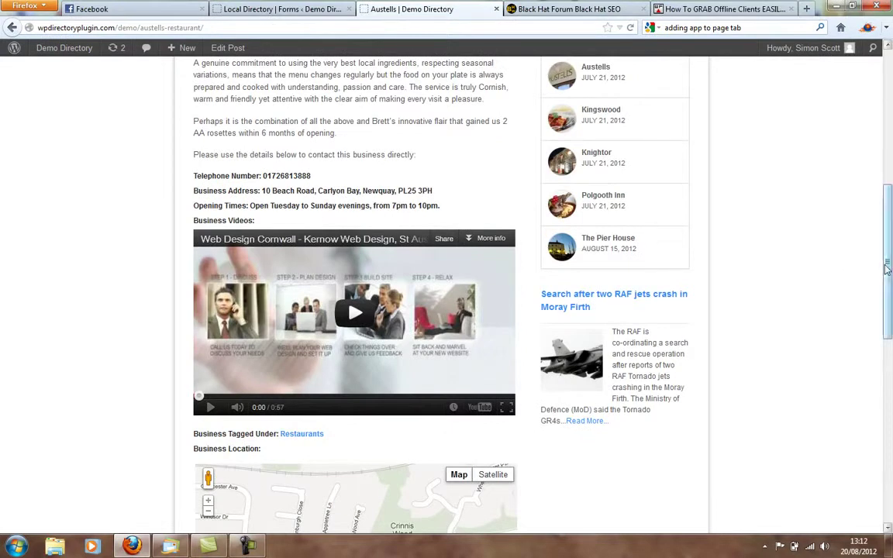
scroll(591, 239, up, 4)
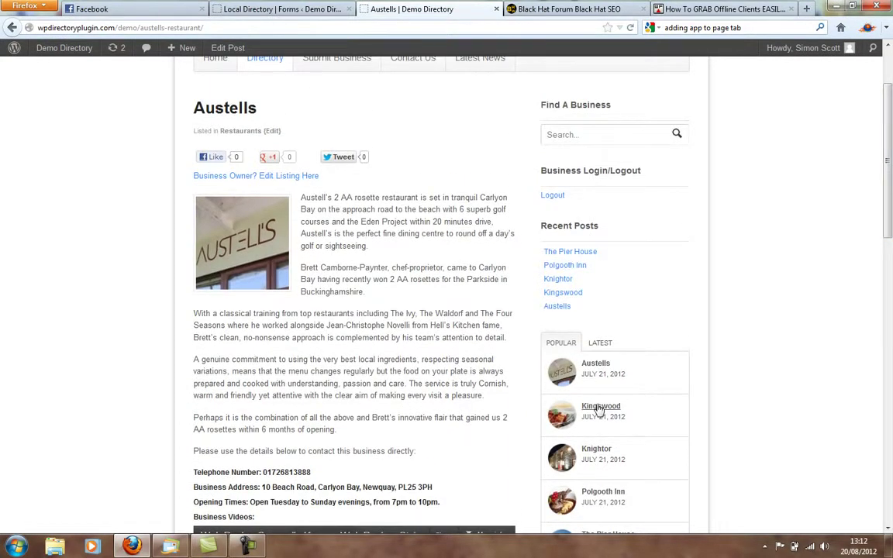
click(600, 407)
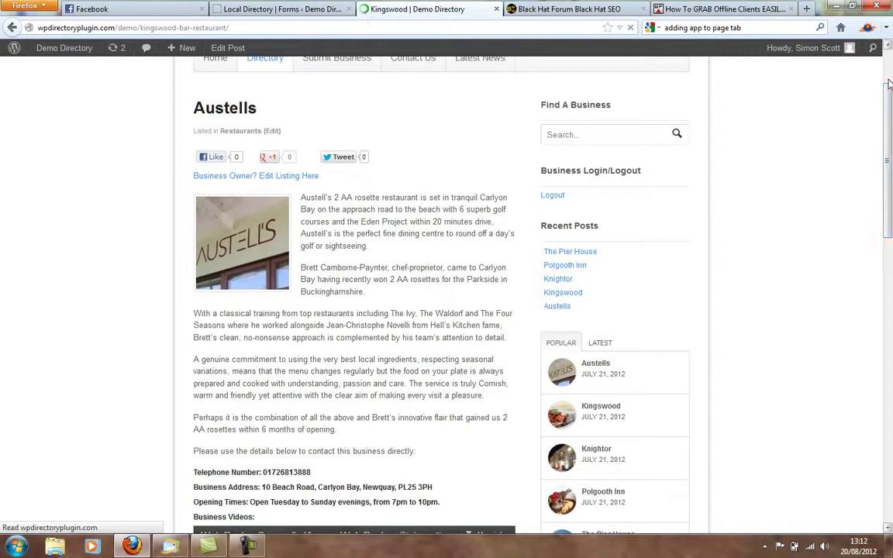
drag(890, 84, 891, 142)
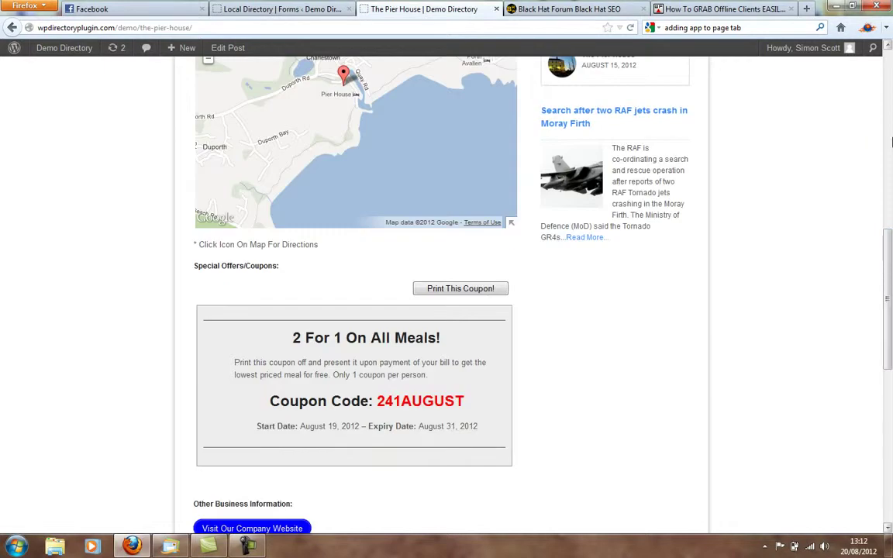
View The Pier House's '2 For 1 On All Meals!' coupon in print view, then return
drag(889, 249, 889, 273)
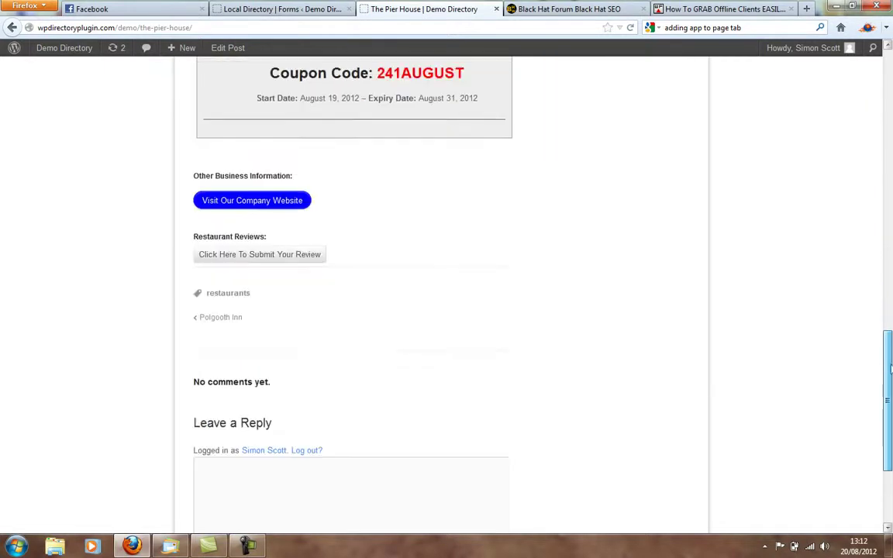
scroll(890, 371, up, 5)
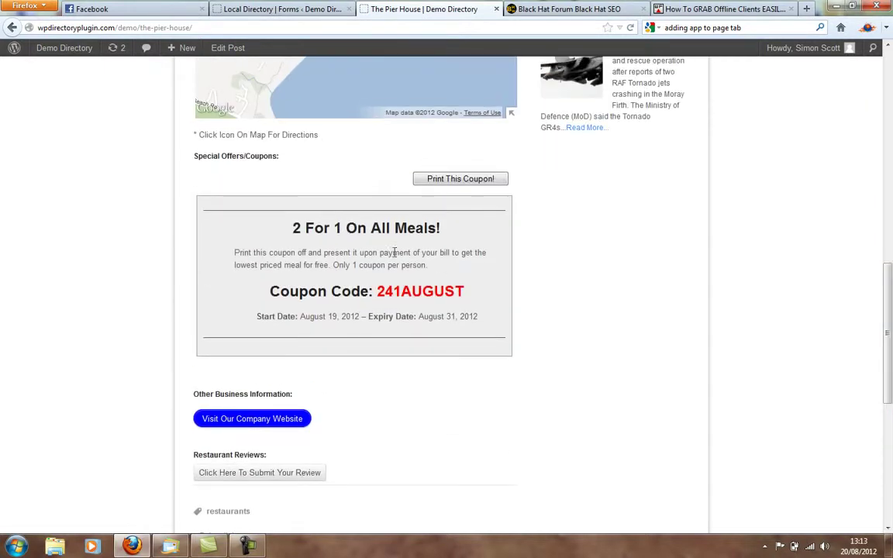
click(475, 181)
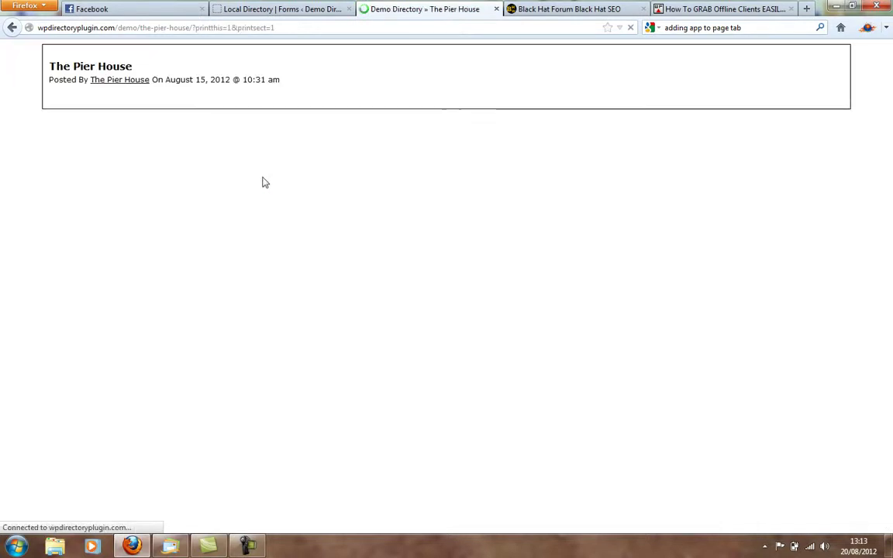
click(11, 28)
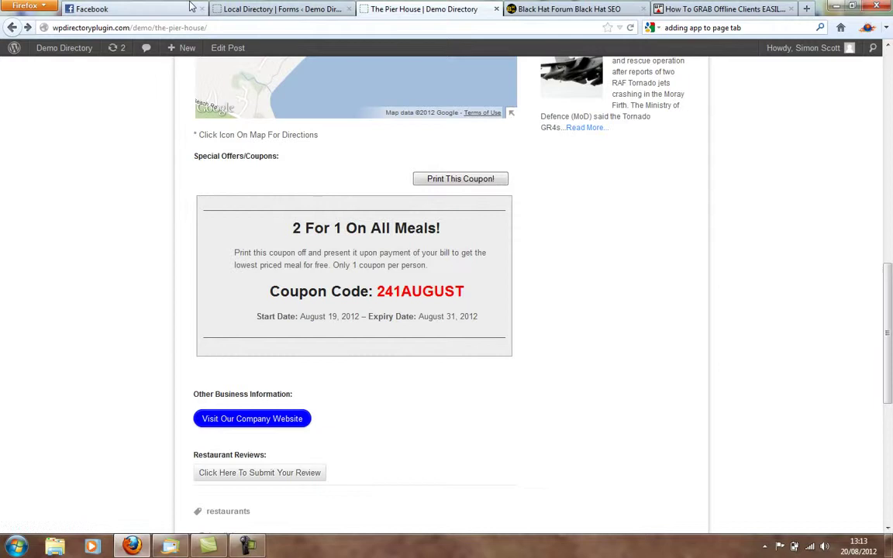
Open the WpDirectoryPlugin Facebook page and its embedded directory app tab
click(153, 6)
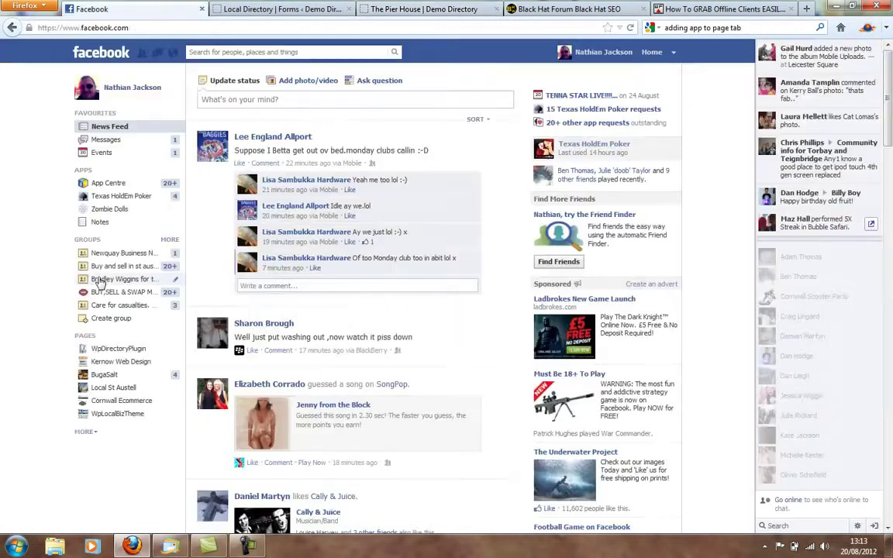
click(115, 350)
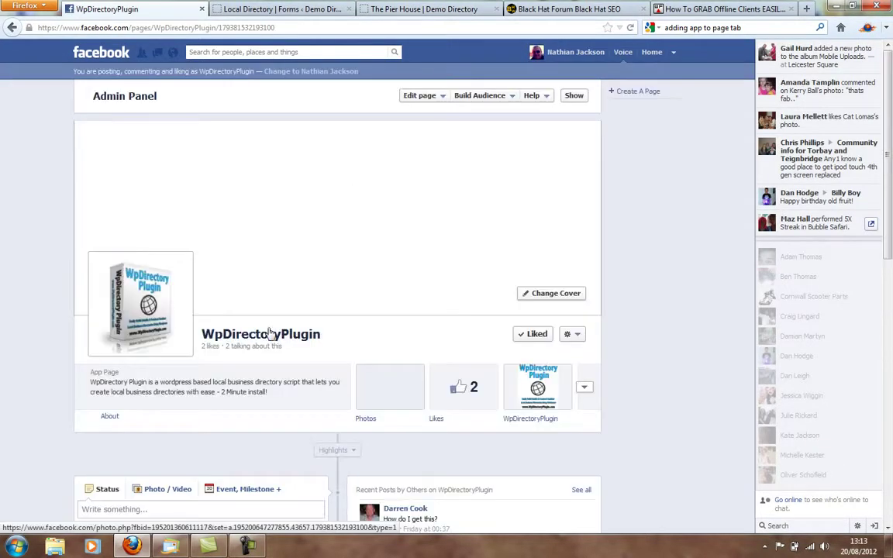
scroll(555, 243, down, 3)
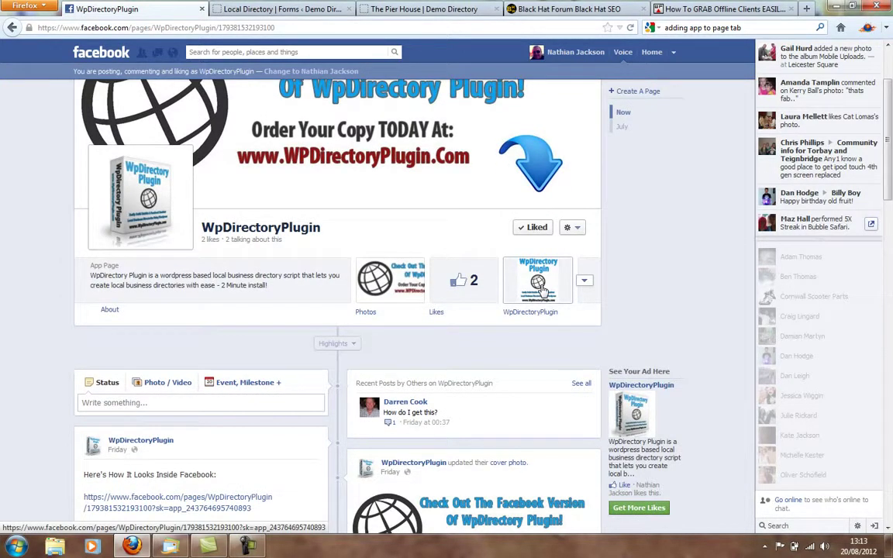
click(541, 287)
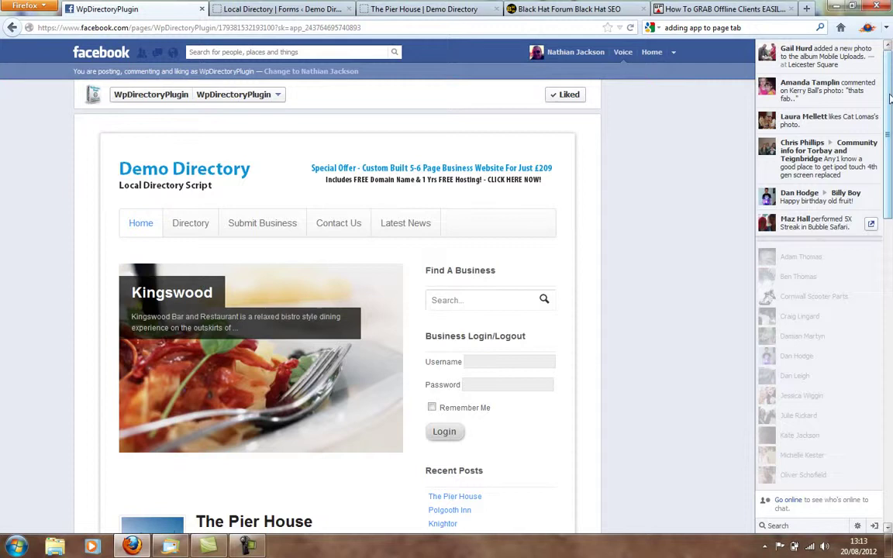
View The Pier House in the app, log out of the directory, and return to the page timeline
drag(891, 98, 891, 402)
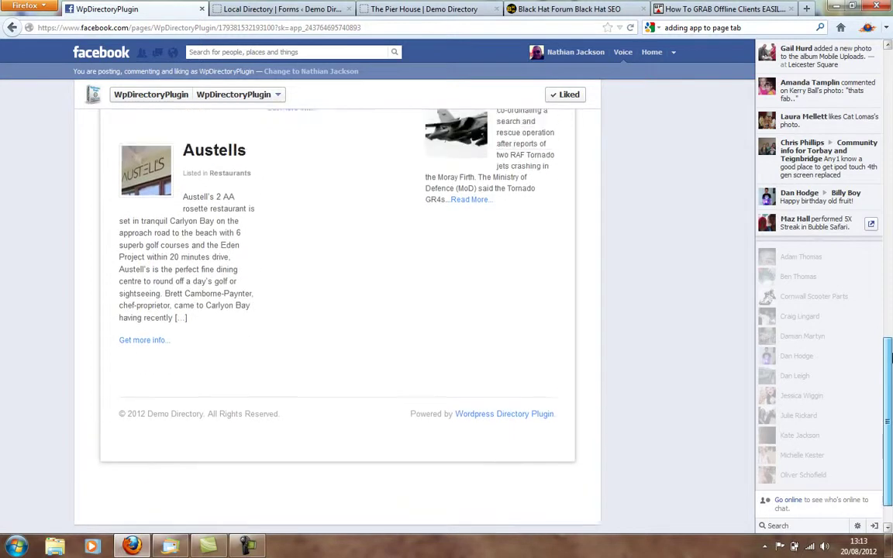
scroll(326, 341, up, 12)
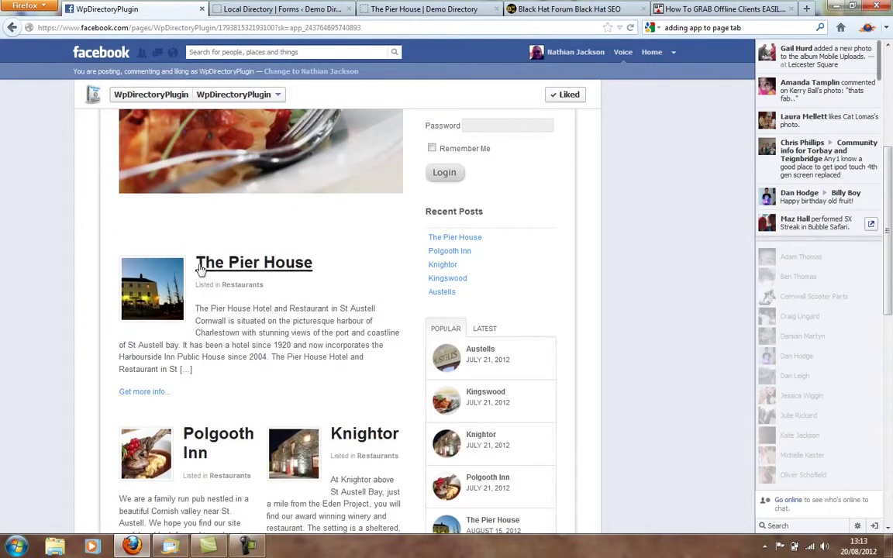
click(200, 267)
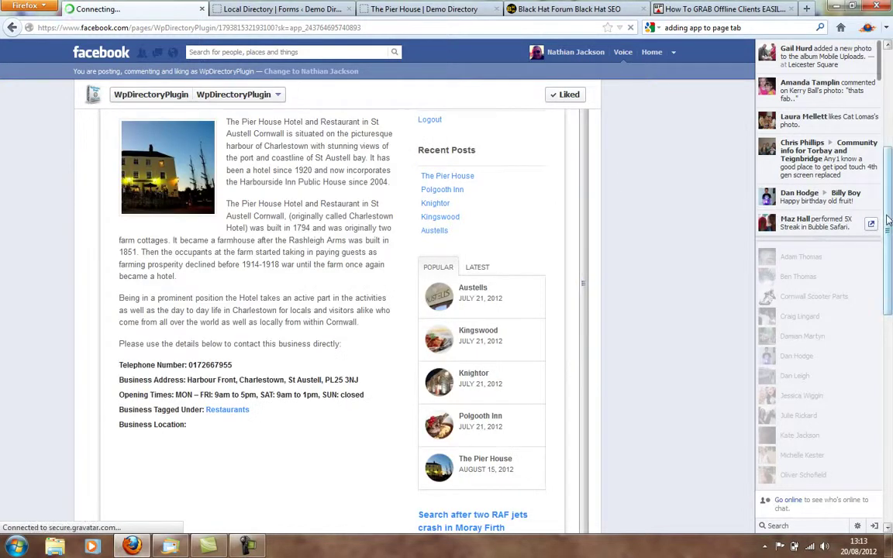
scroll(890, 149, up, 5)
mouse_move(535, 136)
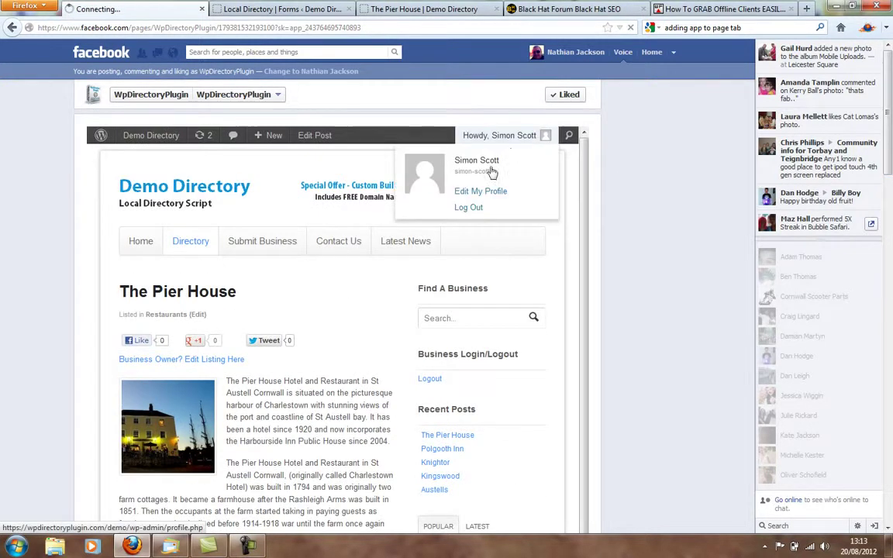
click(474, 209)
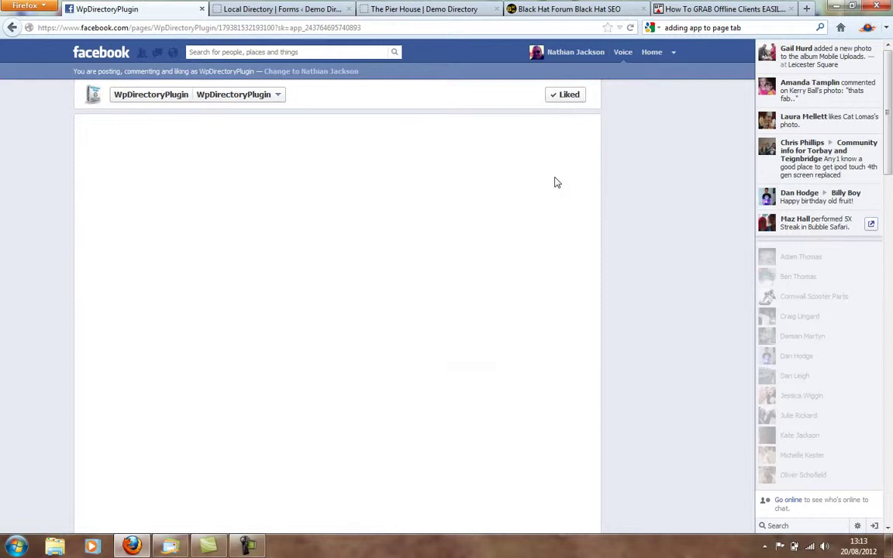
click(164, 101)
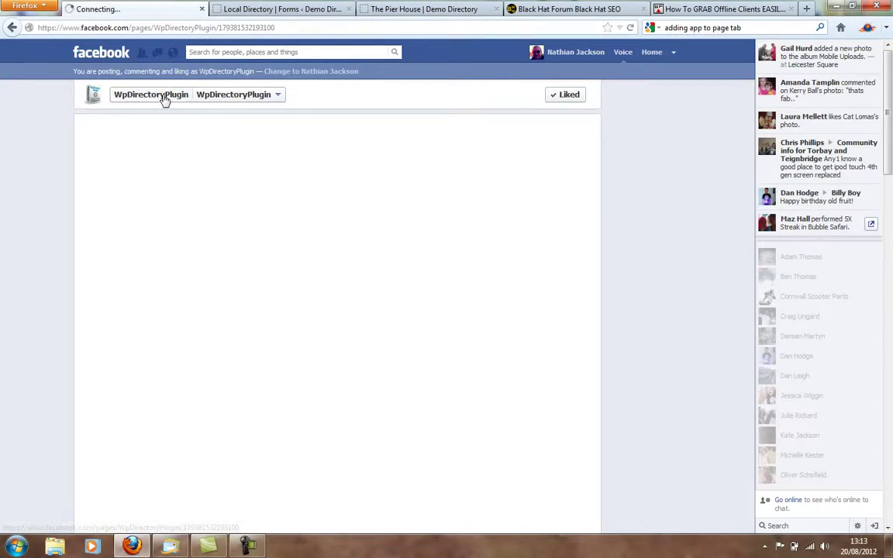
Open the directory app tab again and view the Kingswood listing inside it
scroll(543, 398, down, 3)
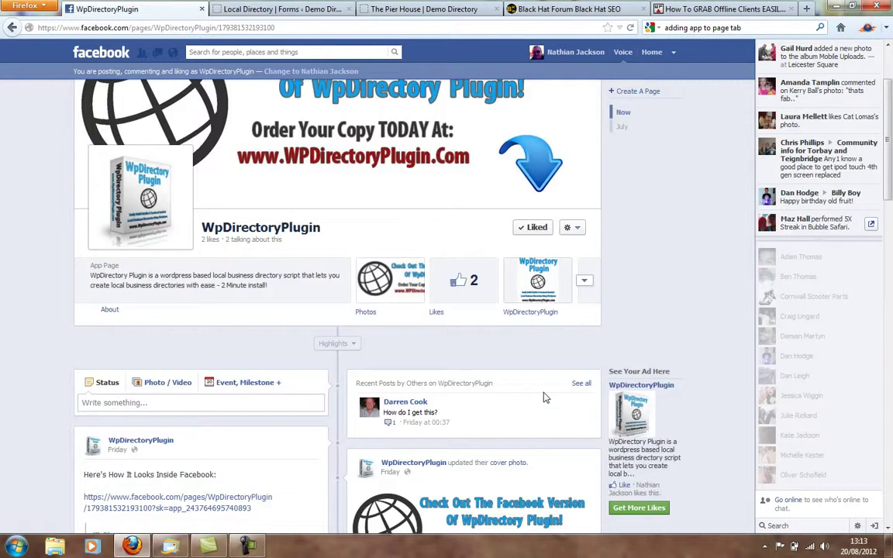
click(549, 293)
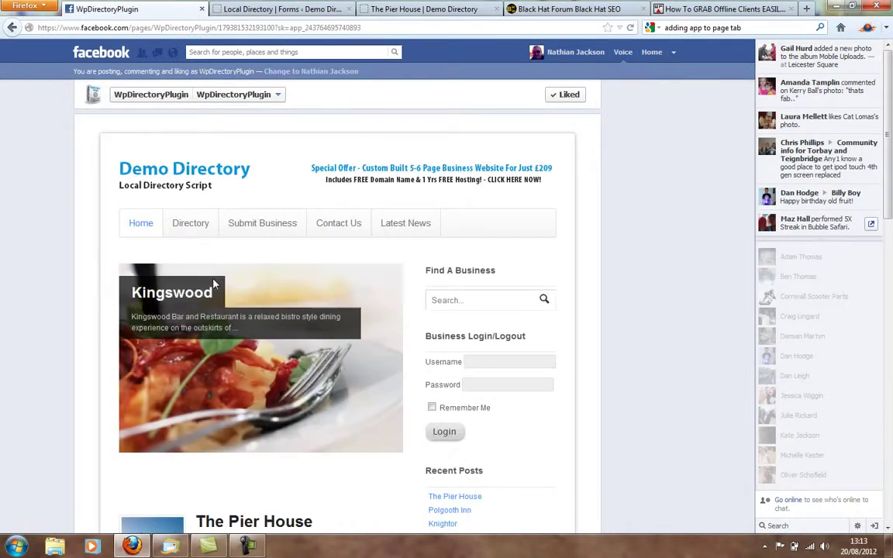
click(185, 295)
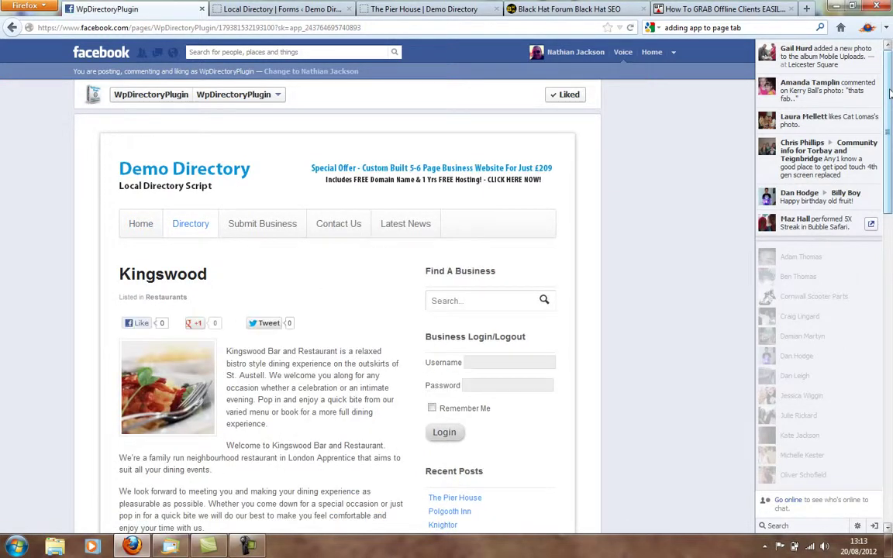
Scroll the Kingswood listing, then open the app's Submit Business form
scroll(611, 135, down, 3)
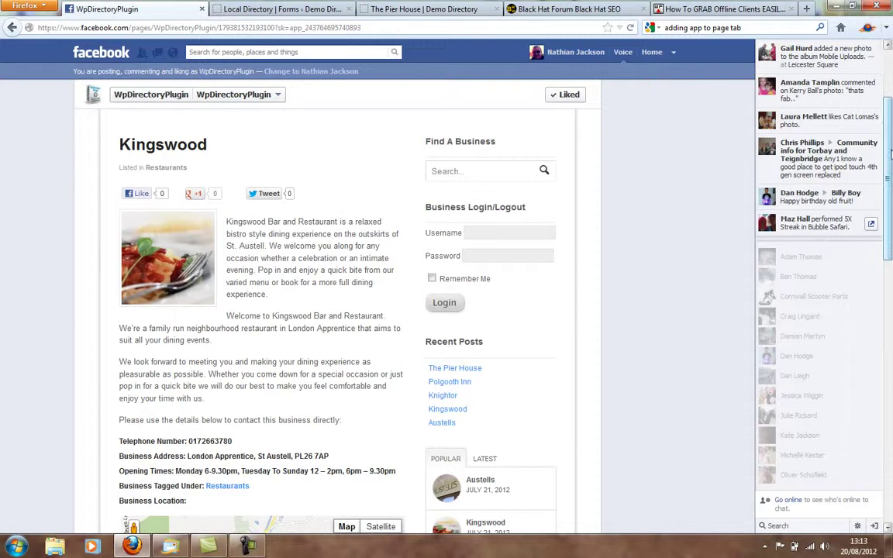
scroll(891, 290, down, 8)
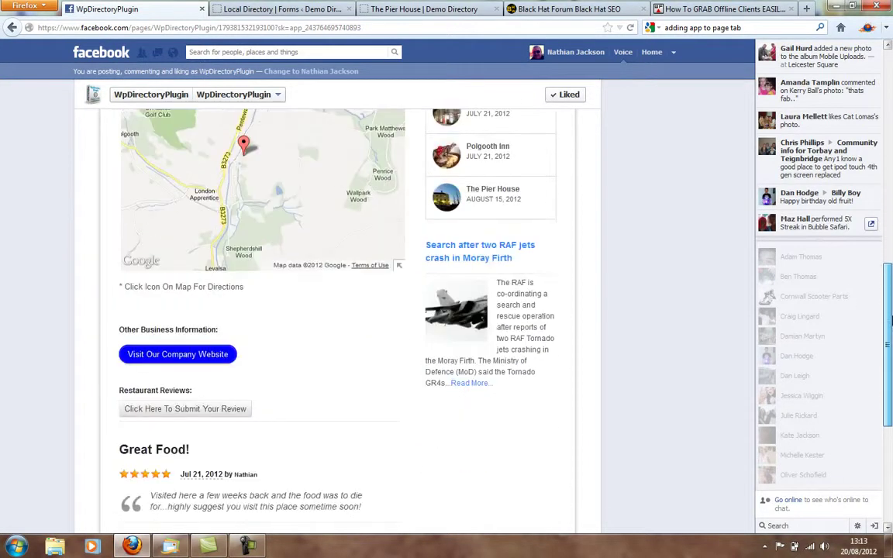
scroll(345, 148, up, 10)
click(268, 222)
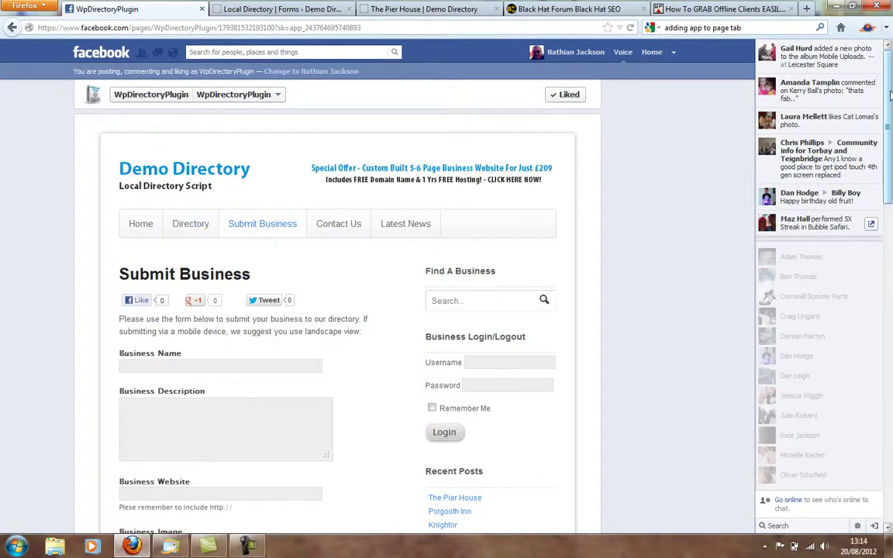
mouse_move(891, 93)
mouse_down()
mouse_move(891, 290)
mouse_move(891, 78)
mouse_up()
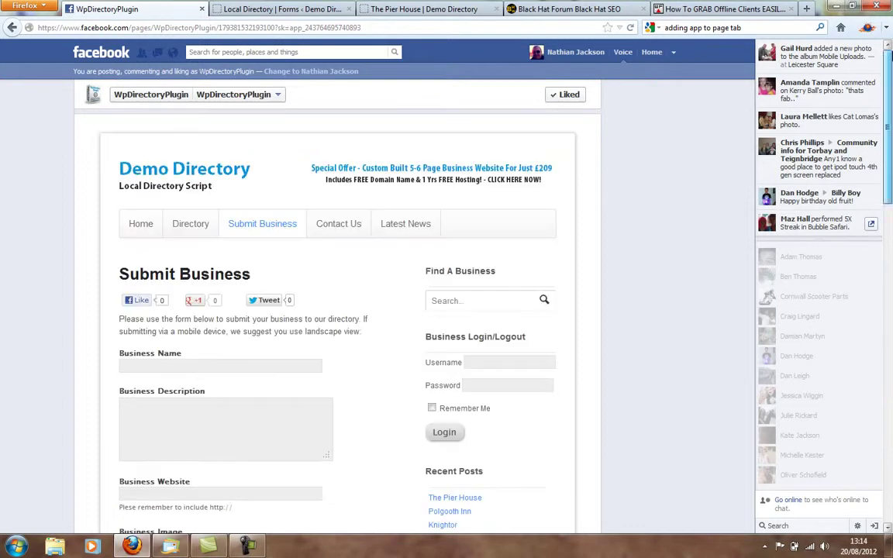
In the Directory Submission Form editor, drag Business Description and drop it back unchanged
click(301, 6)
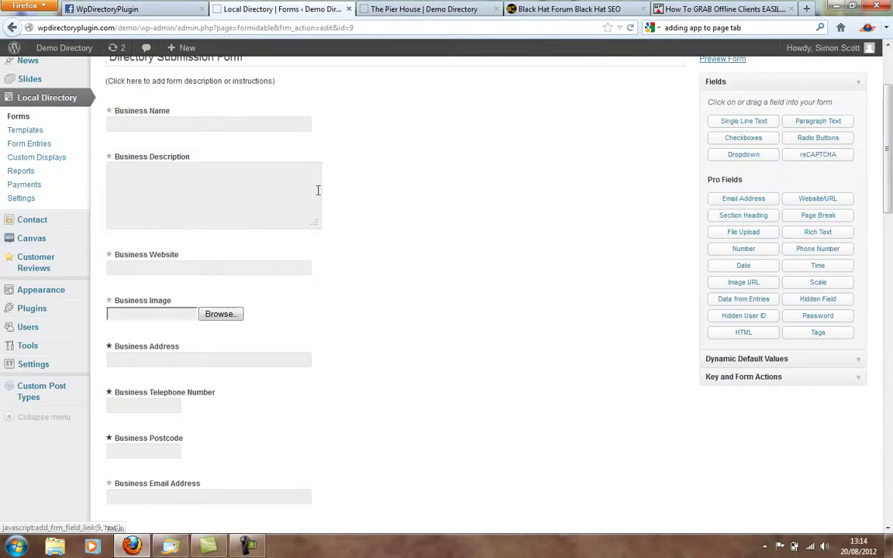
mouse_move(674, 163)
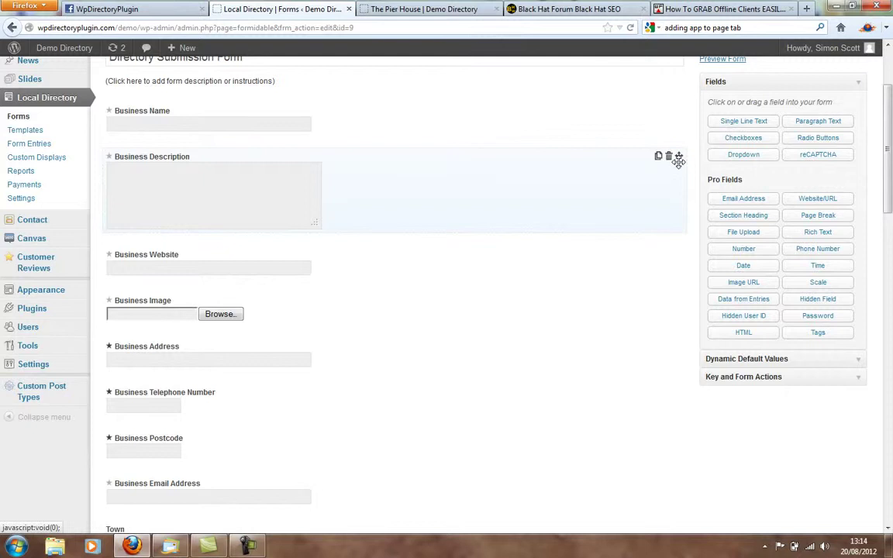
mouse_move(679, 159)
mouse_down()
mouse_move(678, 254)
mouse_move(677, 161)
mouse_up()
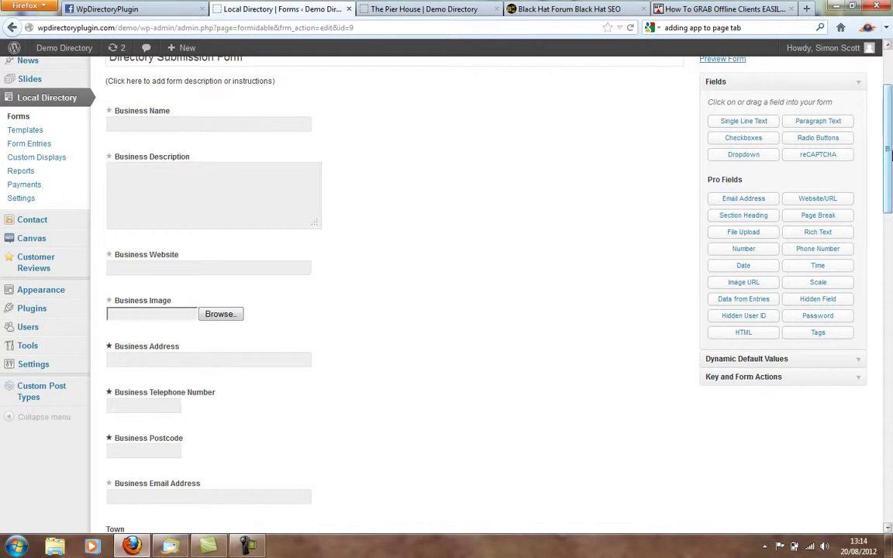
drag(890, 163, 891, 262)
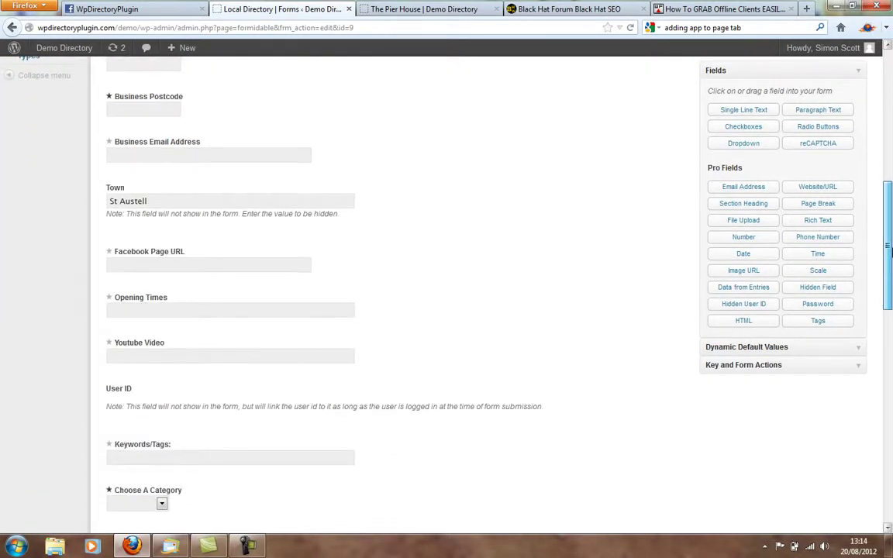
scroll(330, 212, up, 8)
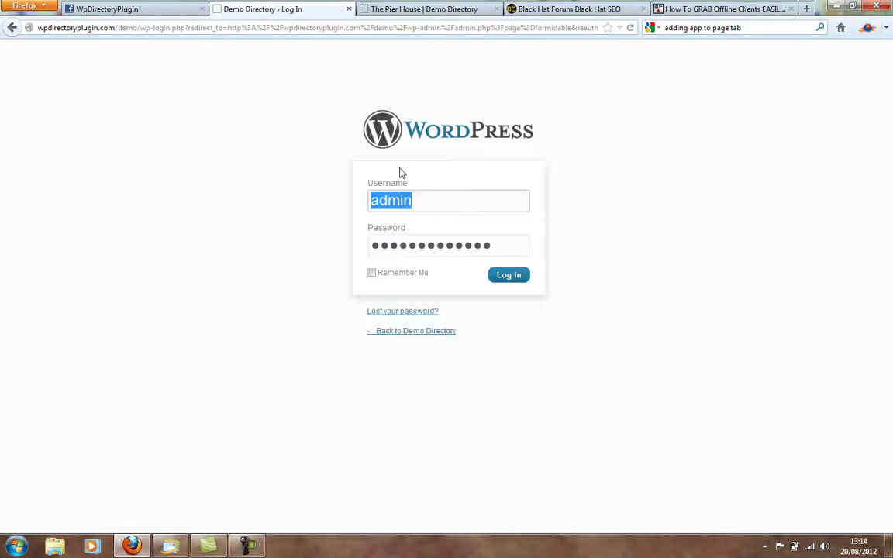
Log back in and open the submission form's Emails settings
click(523, 279)
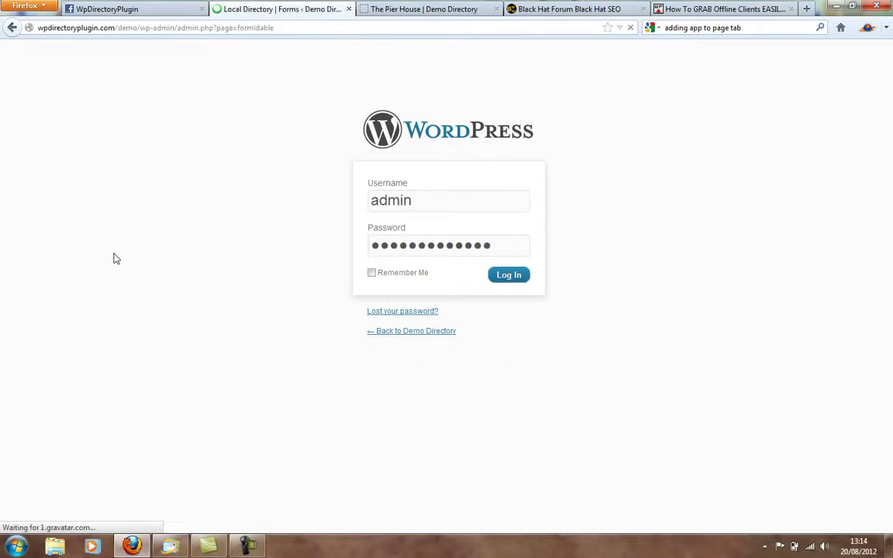
click(184, 175)
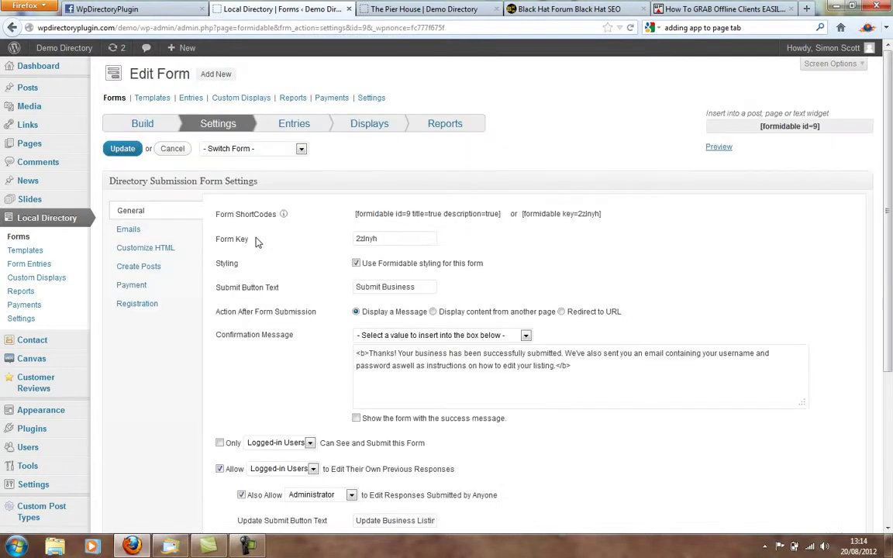
click(129, 230)
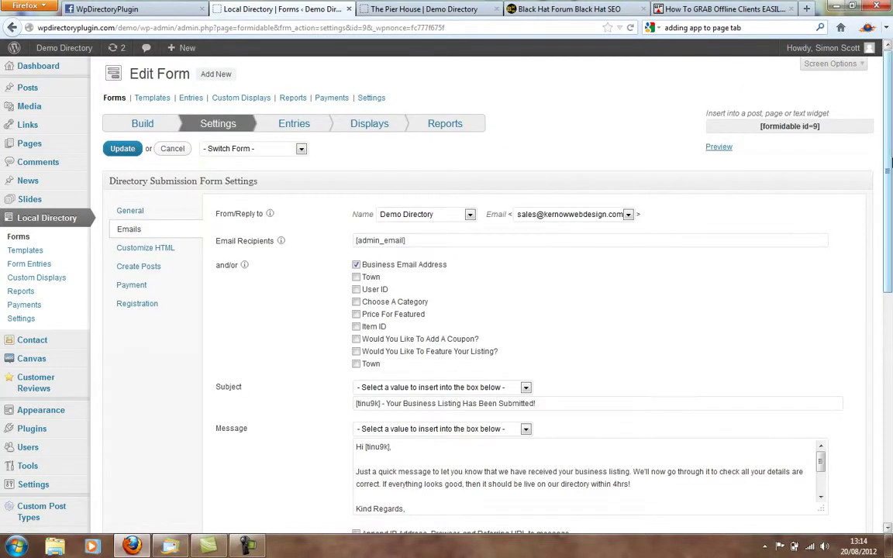
scroll(890, 234, down, 3)
drag(891, 234, 891, 314)
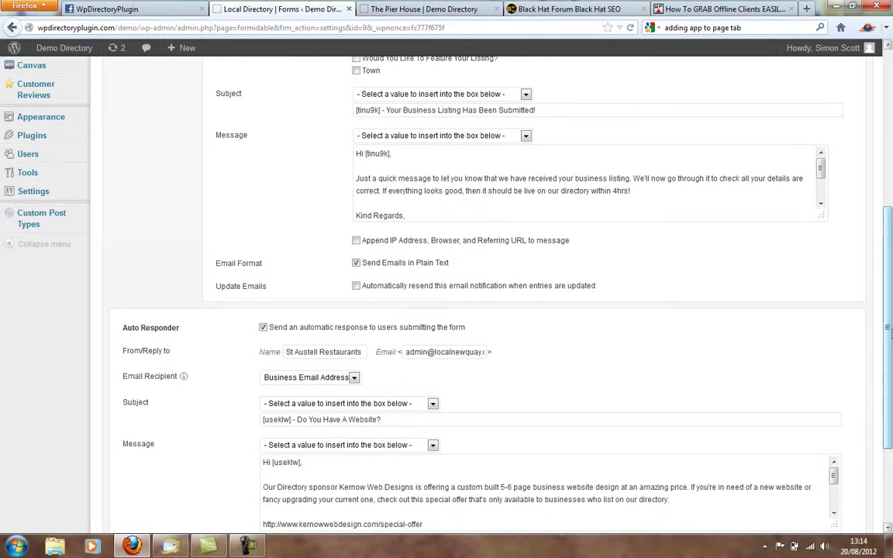
drag(890, 332, 828, 393)
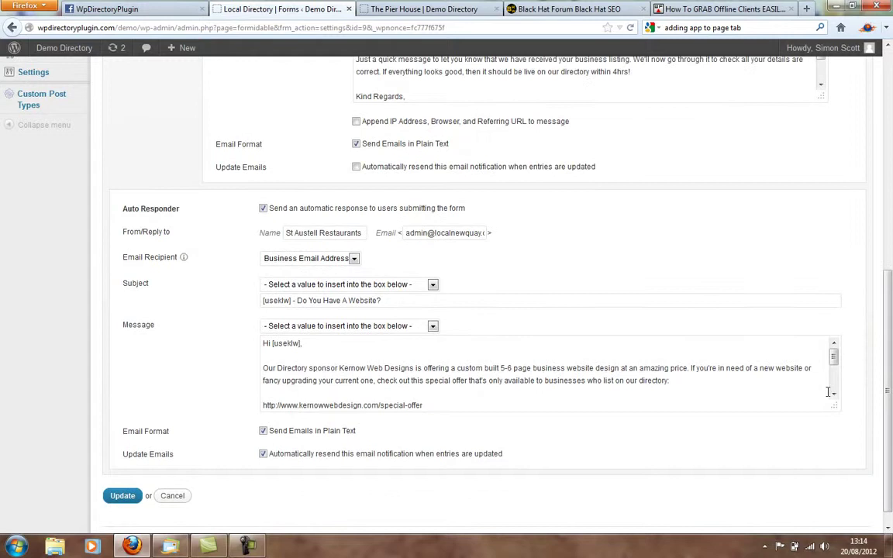
Review the auto-responder message, then view the Demo Directory front-end home page
click(835, 361)
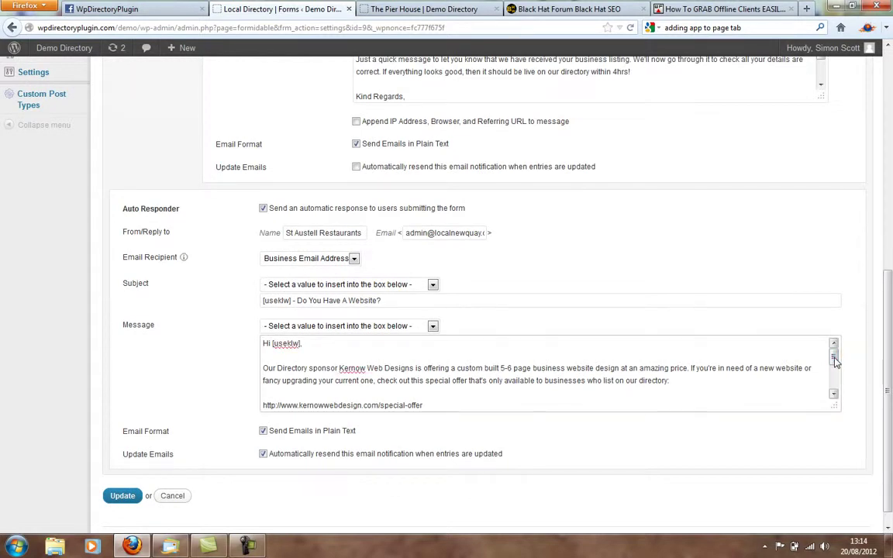
scroll(835, 361, down, 2)
scroll(834, 364, up, 2)
scroll(891, 349, up, 7)
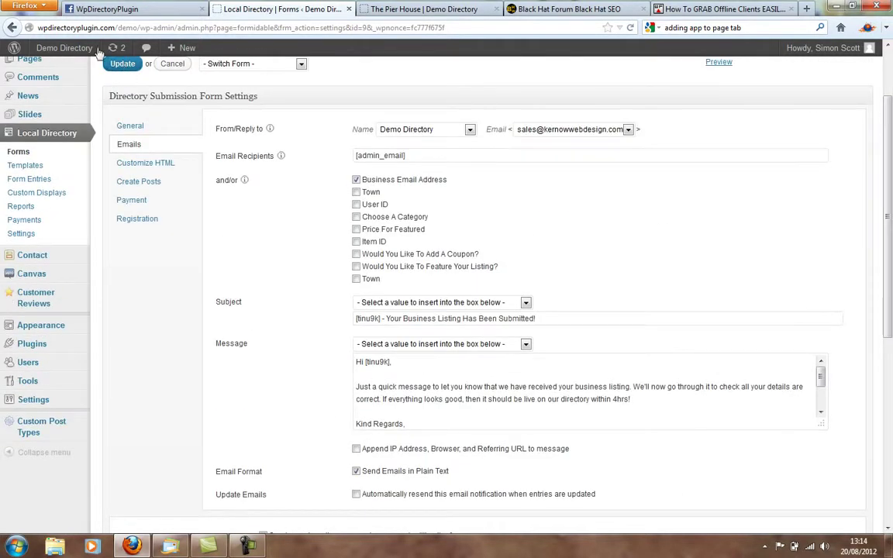
click(68, 51)
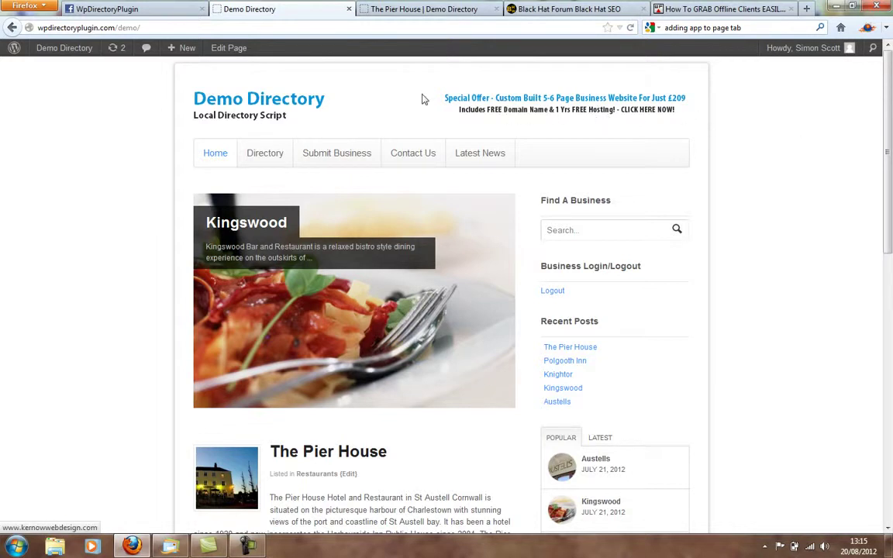
View the Submit Business page, then go back twice to the submission form's email settings
click(337, 158)
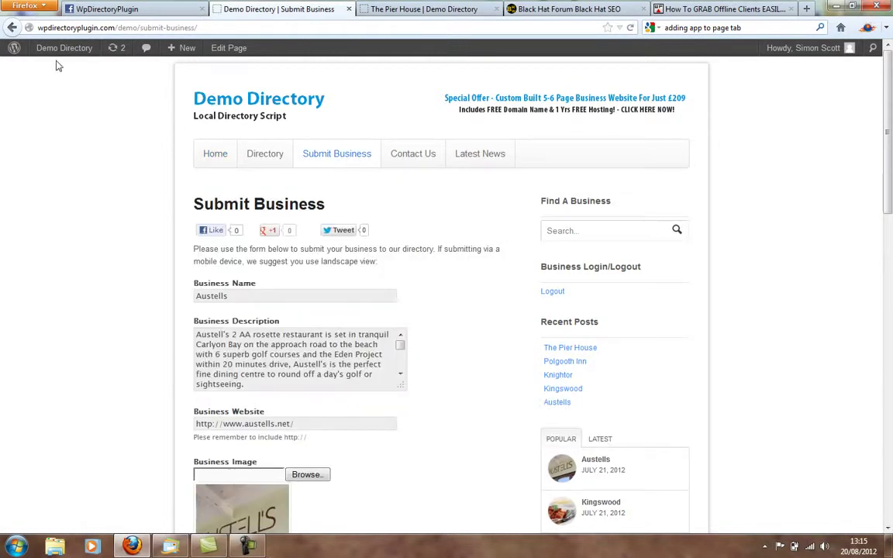
click(11, 27)
click(11, 27)
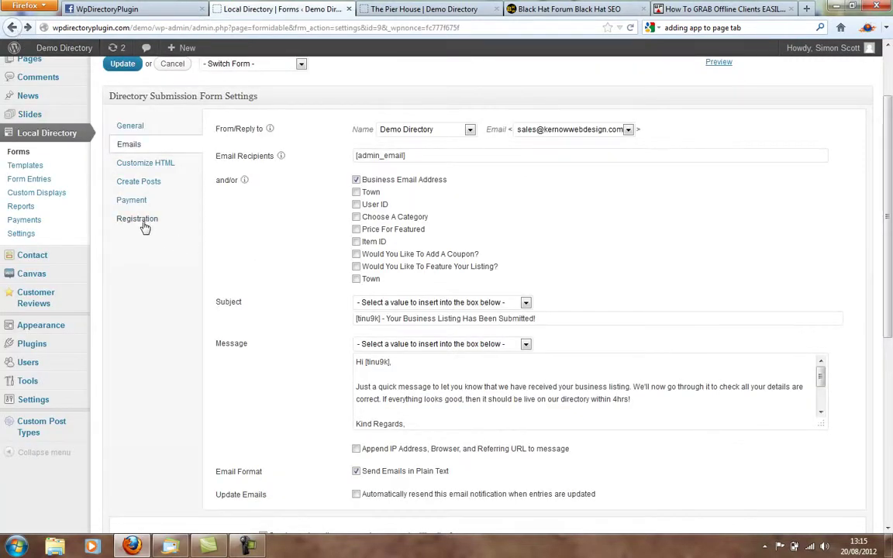
Review the form's Registration tab and email Auto Responder settings, then visit the Demo Directory front end
click(143, 225)
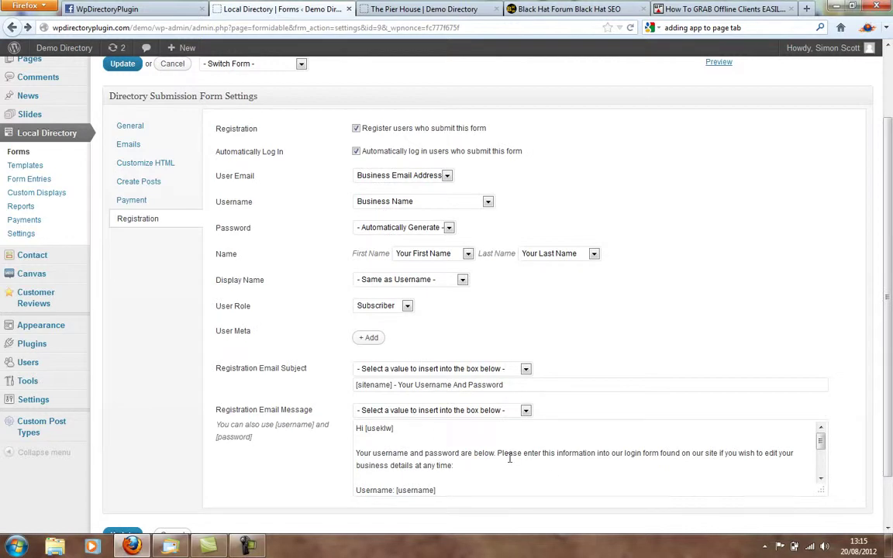
click(129, 146)
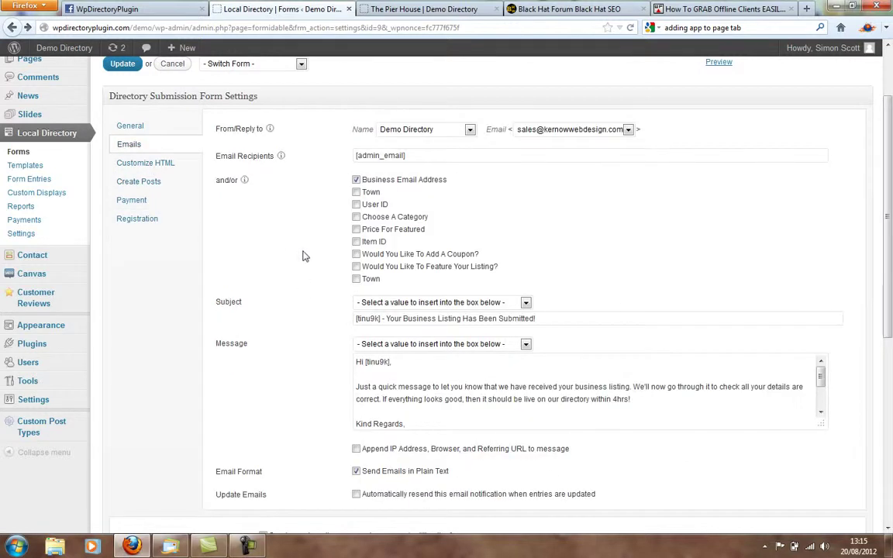
drag(890, 175, 892, 338)
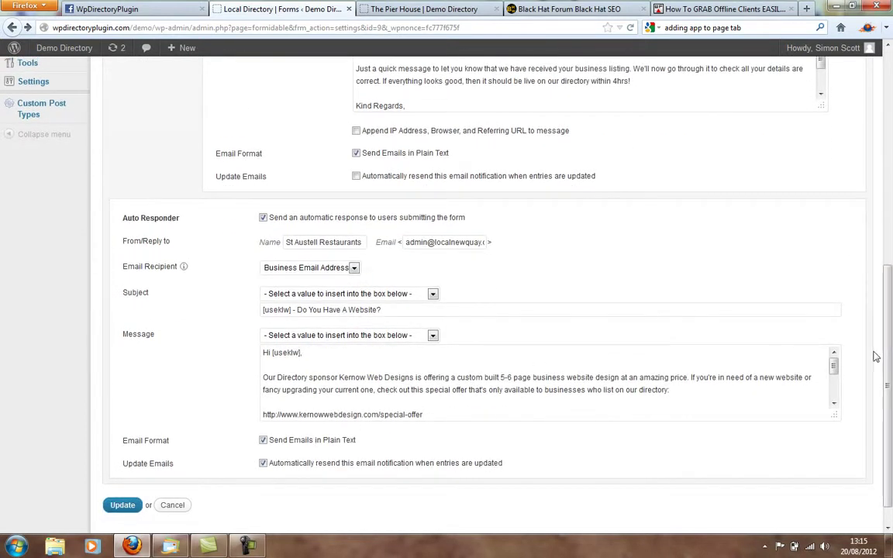
mouse_move(833, 374)
mouse_down()
mouse_move(838, 402)
mouse_move(836, 359)
mouse_up()
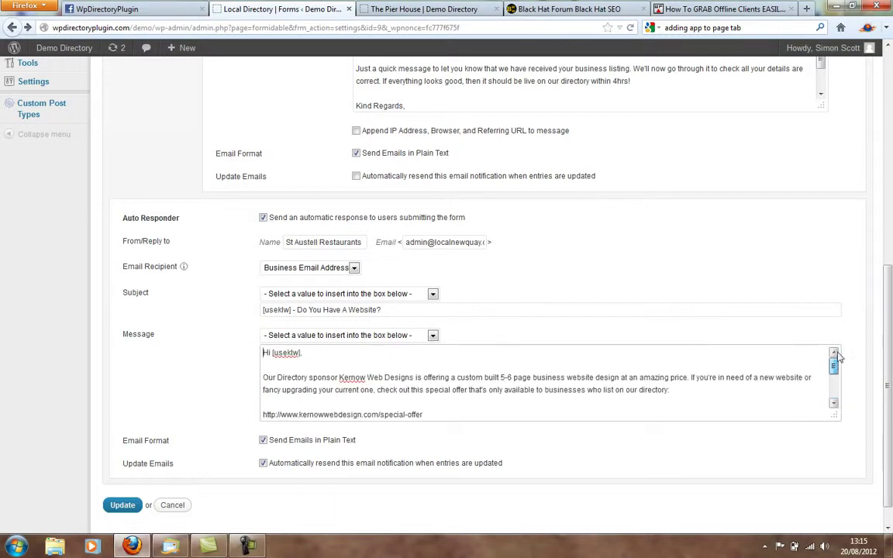
drag(890, 349, 892, 143)
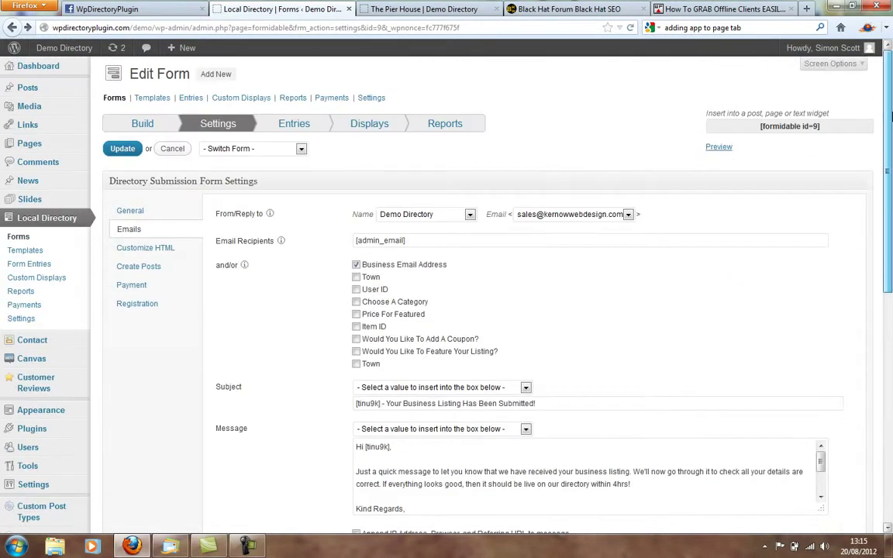
click(62, 51)
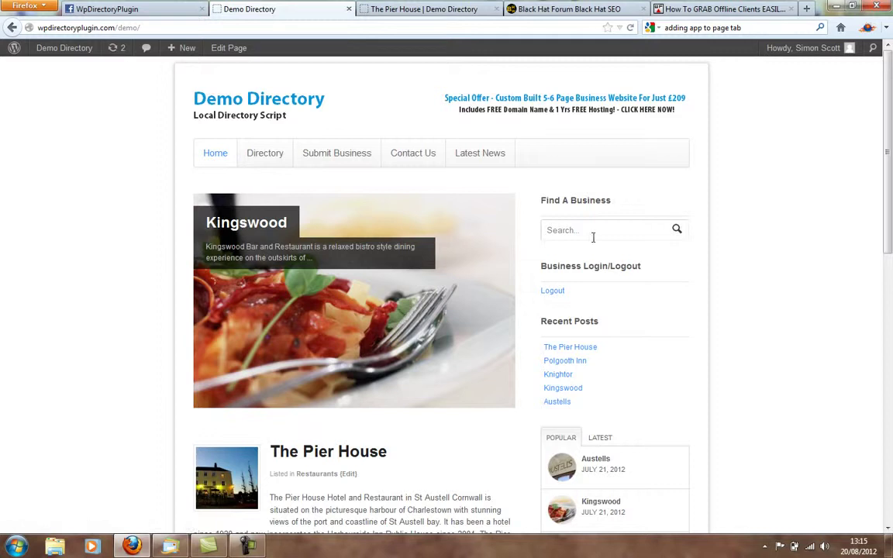
click(361, 159)
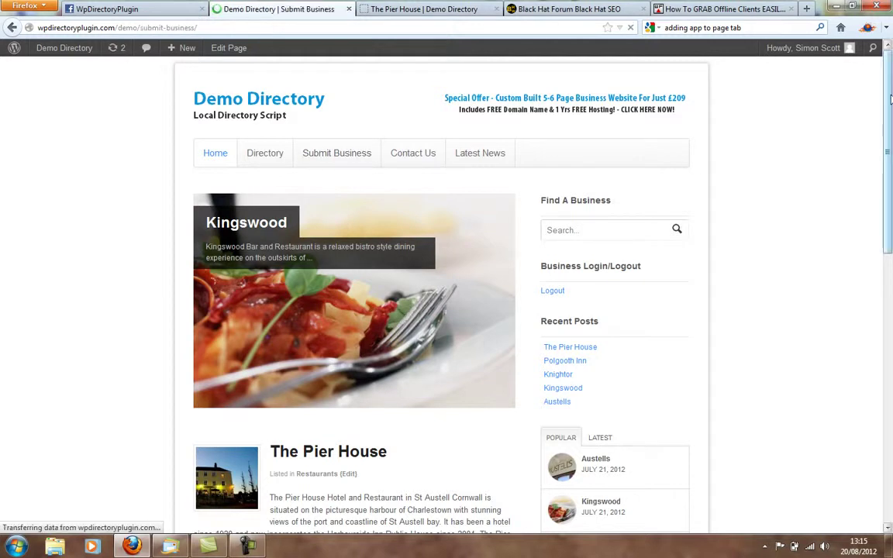
drag(890, 99, 886, 403)
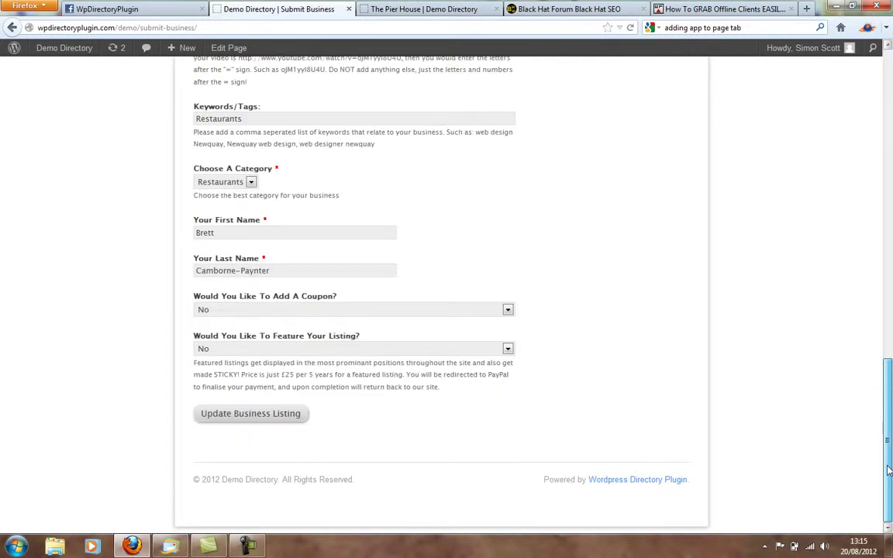
click(508, 350)
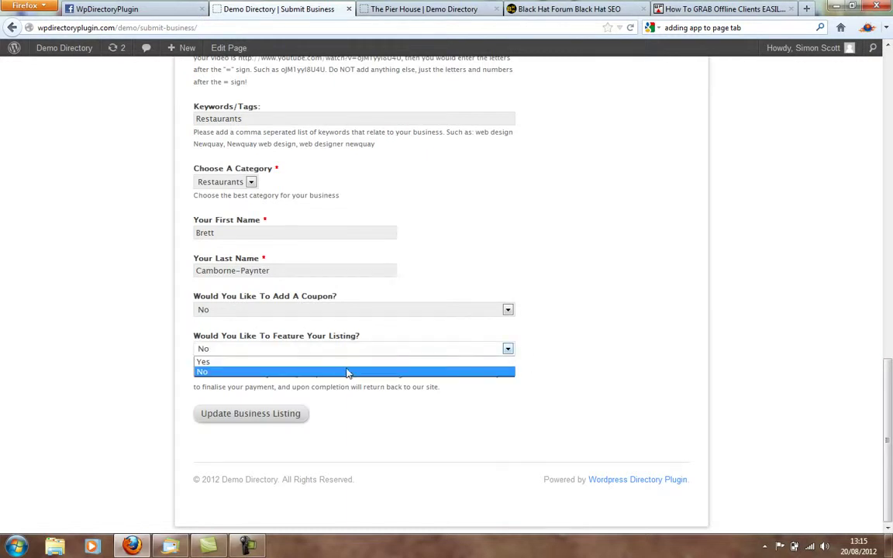
click(497, 409)
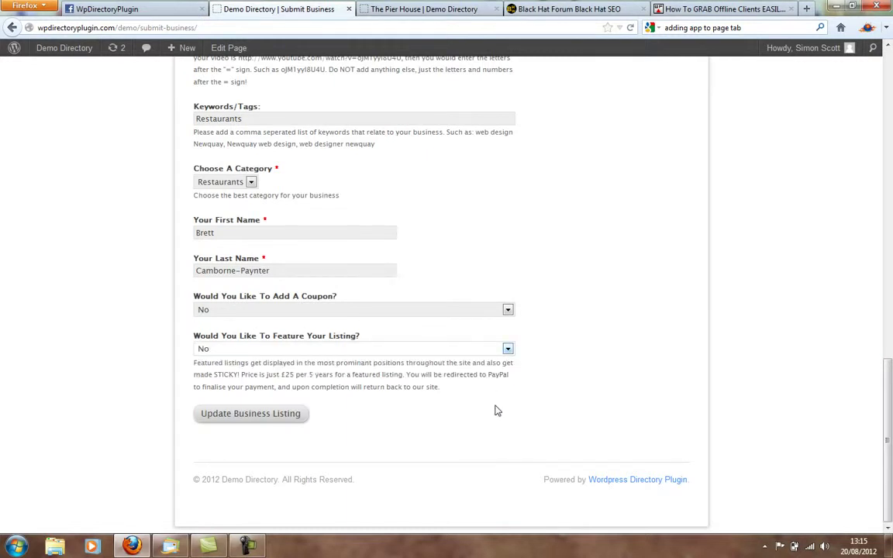
drag(888, 434, 890, 59)
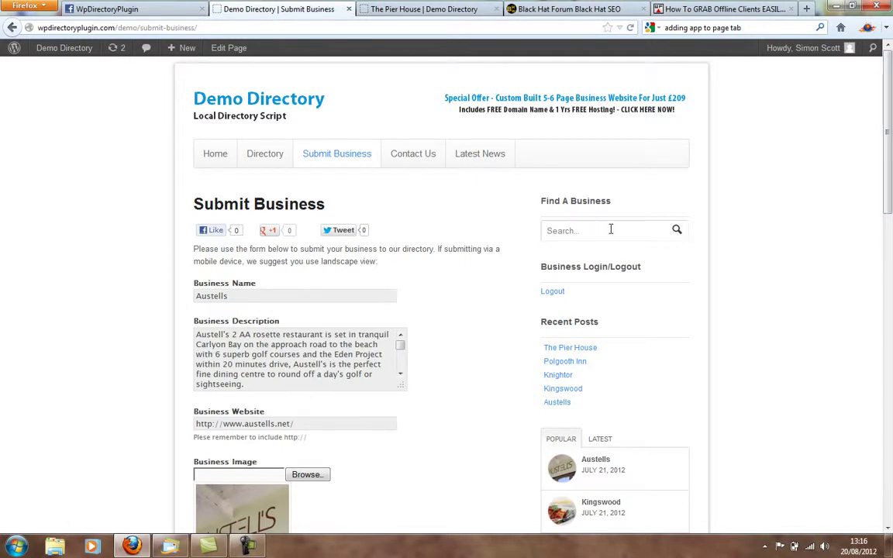
drag(890, 168, 891, 478)
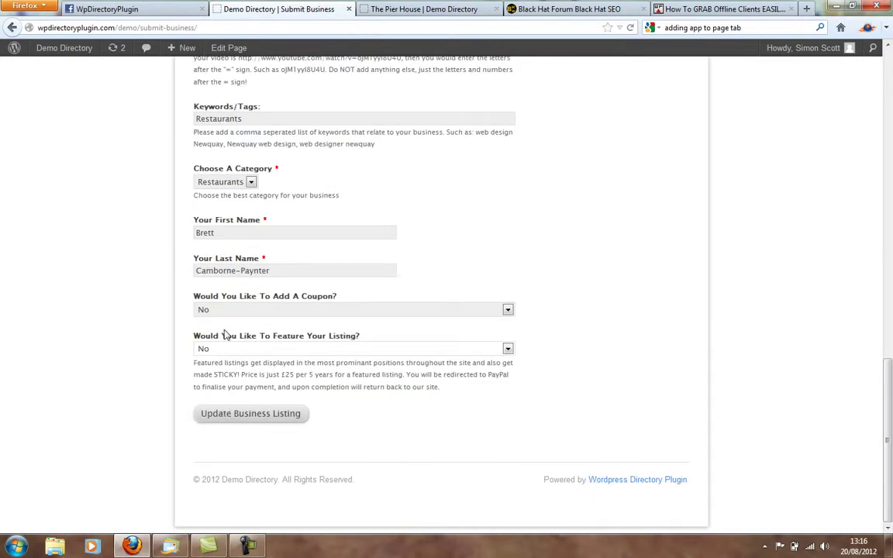
scroll(621, 349, up, 10)
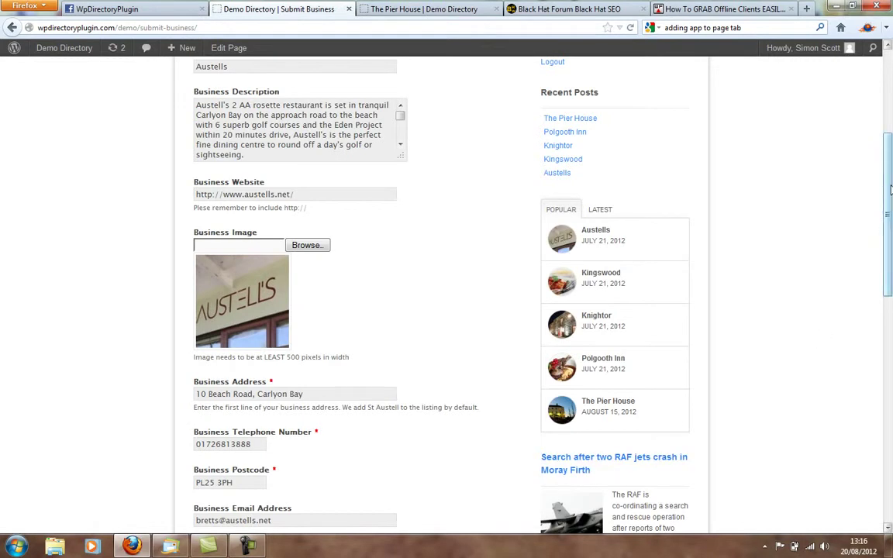
drag(889, 221, 890, 124)
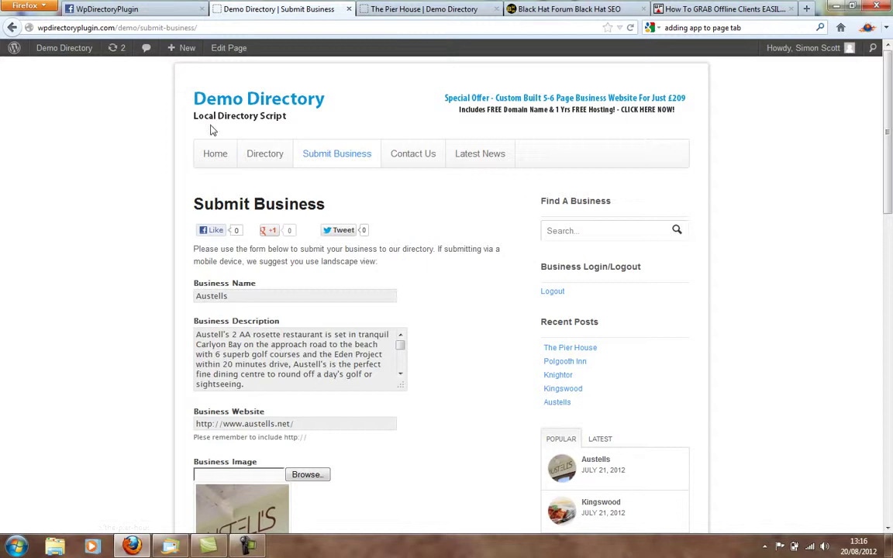
click(214, 154)
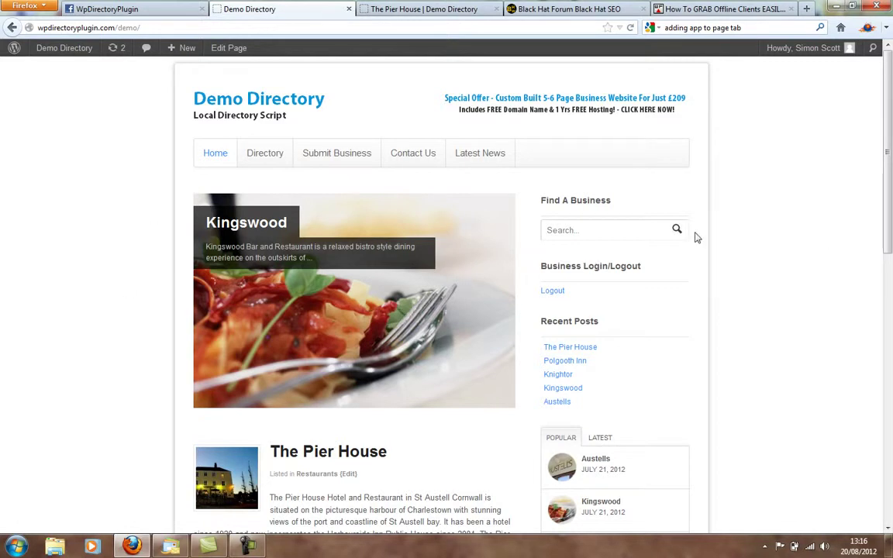
Search Find A Business for 'harbour' and highlight The Pier House result's description
click(599, 229)
text(harbour)
key(Return)
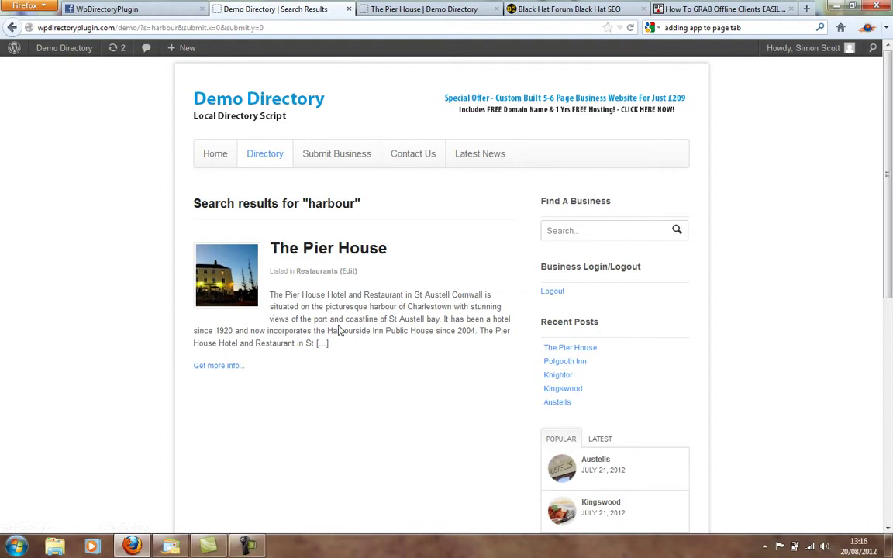
drag(401, 307, 480, 334)
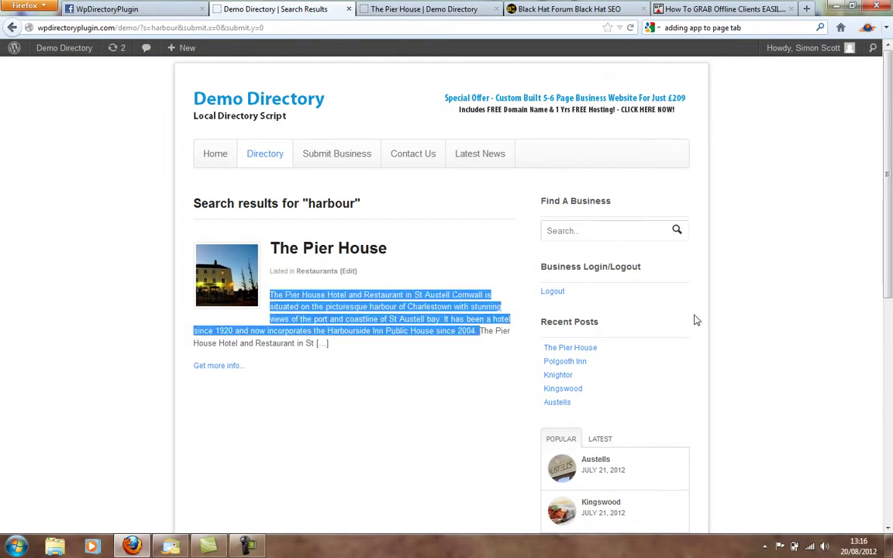